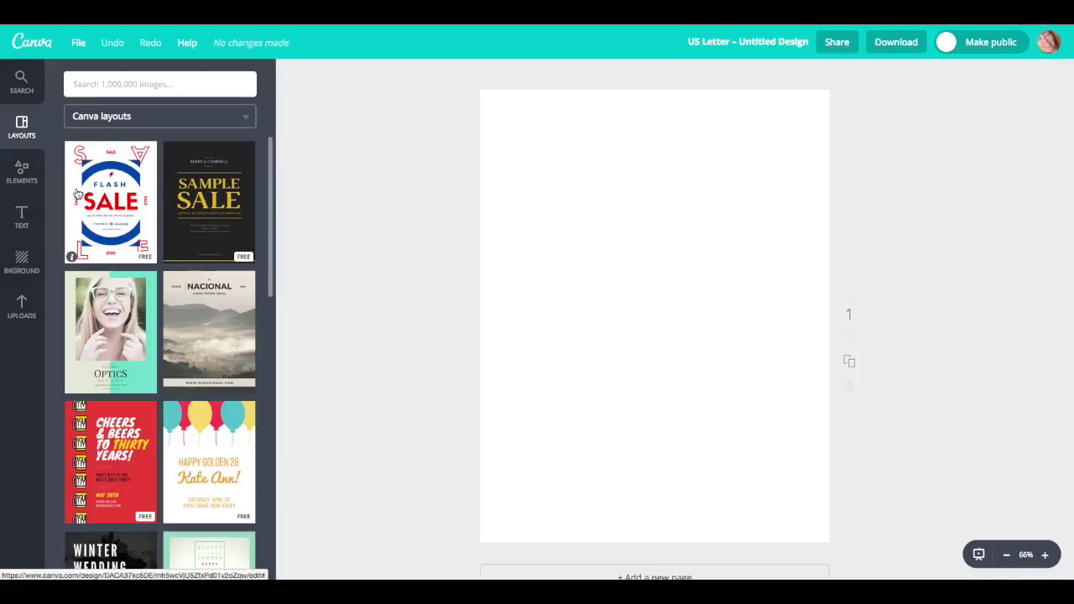
Switch the left sidebar from layout templates to the Elements categories.
{"action": "left_click", "coordinate": [21, 172]}
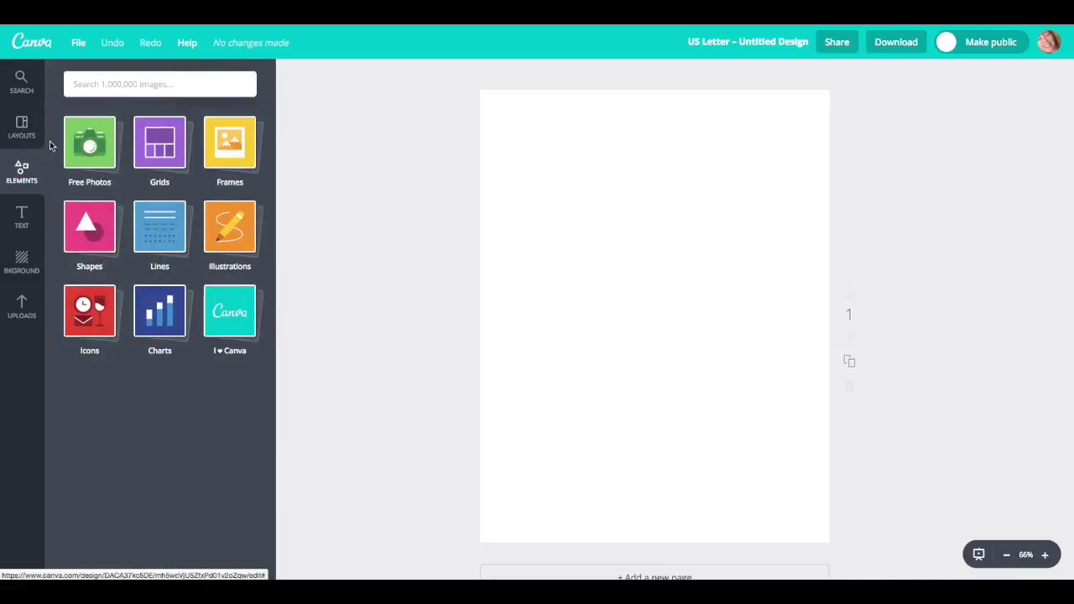
Browse Free Photos and add the photo of two silhouettes on a hill to the page.
{"action": "left_click", "coordinate": [85, 147]}
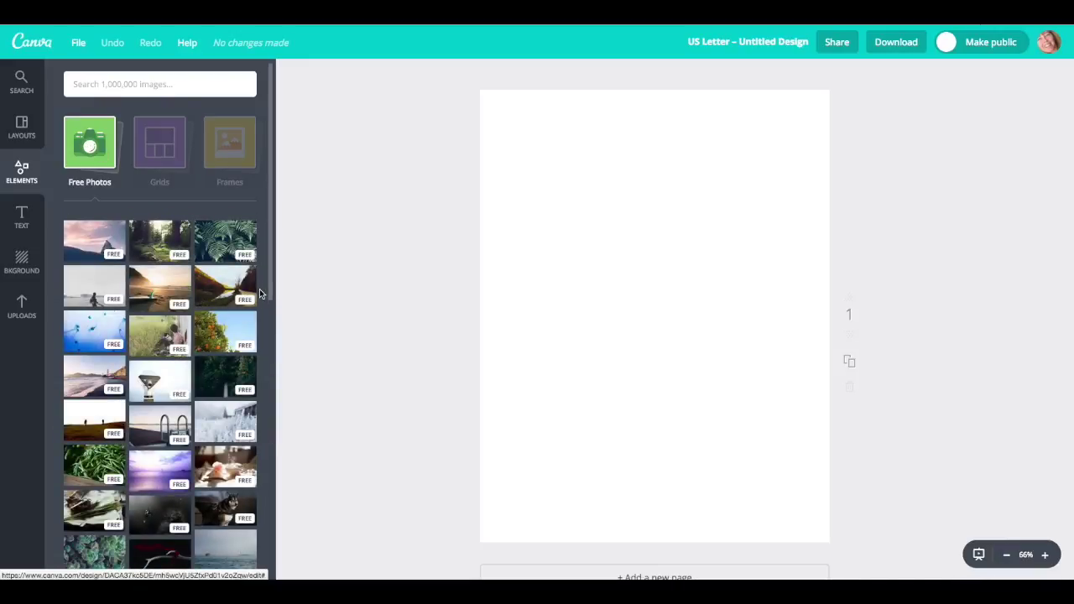
{"action": "scroll", "coordinate": [260, 293], "scroll_direction": "down", "scroll_amount": 5}
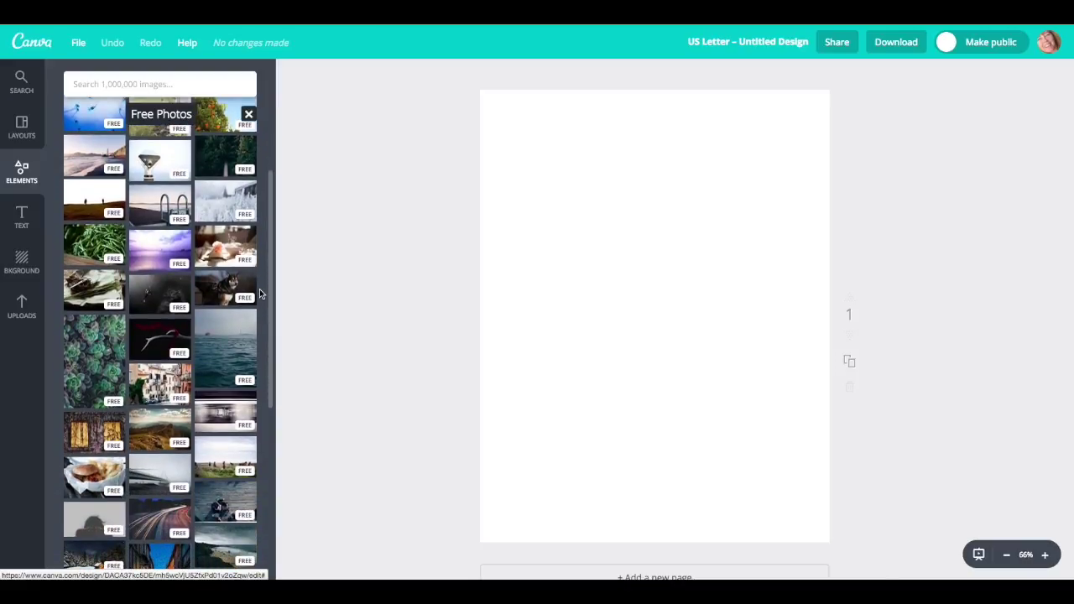
{"action": "scroll", "coordinate": [259, 293], "scroll_direction": "up", "scroll_amount": 3}
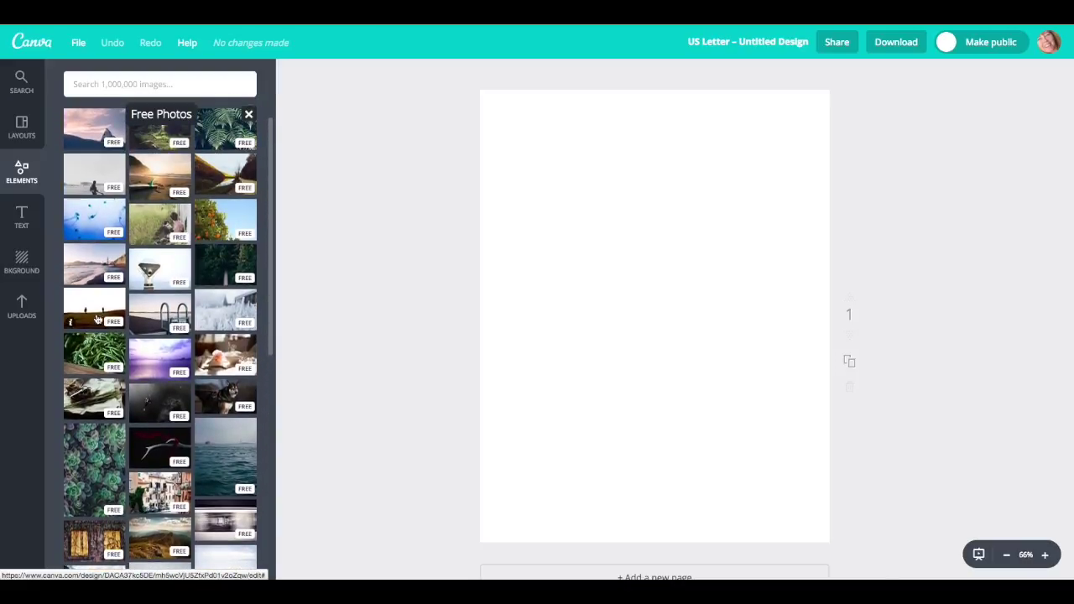
{"action": "left_click", "coordinate": [97, 312]}
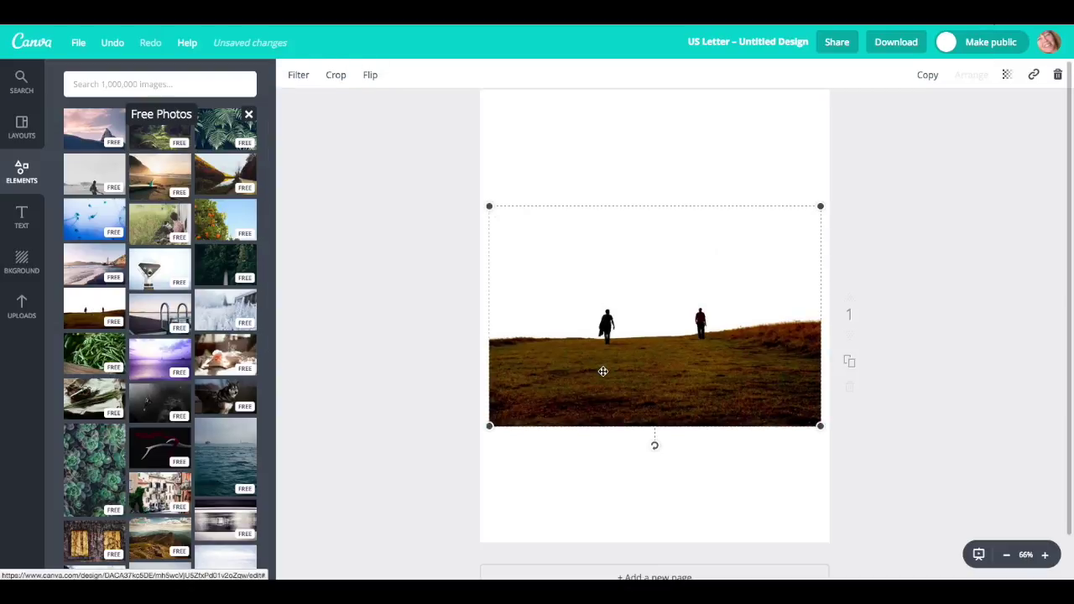
Stretch the hillside photo to page width, crop it to a wide strip, and move it to the top.
{"action": "left_click_drag", "start_coordinate": [490, 425], "coordinate": [480, 431]}
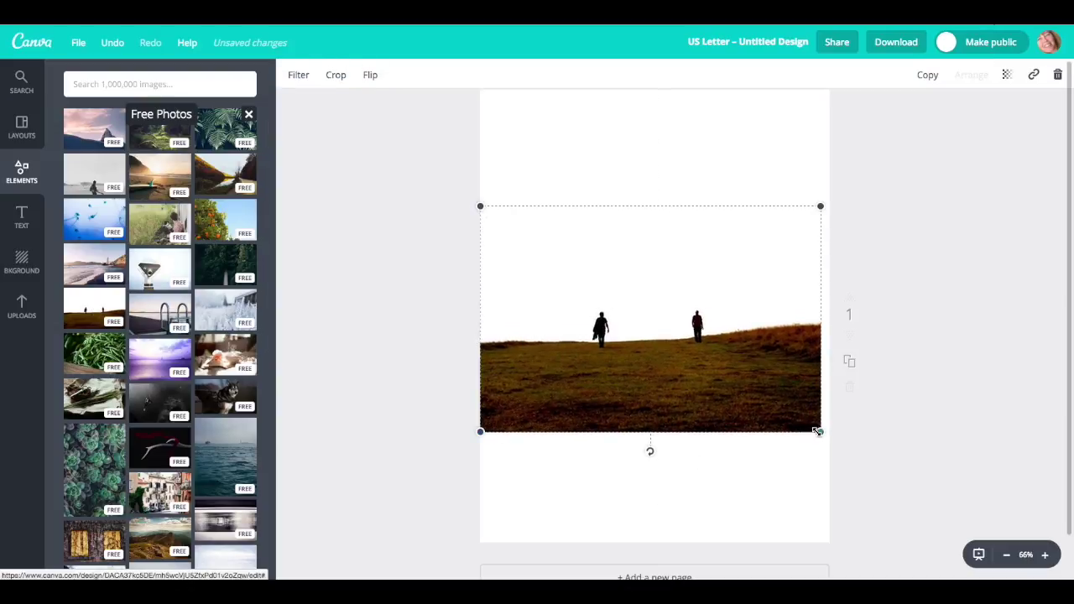
{"action": "left_click_drag", "start_coordinate": [821, 433], "coordinate": [831, 435]}
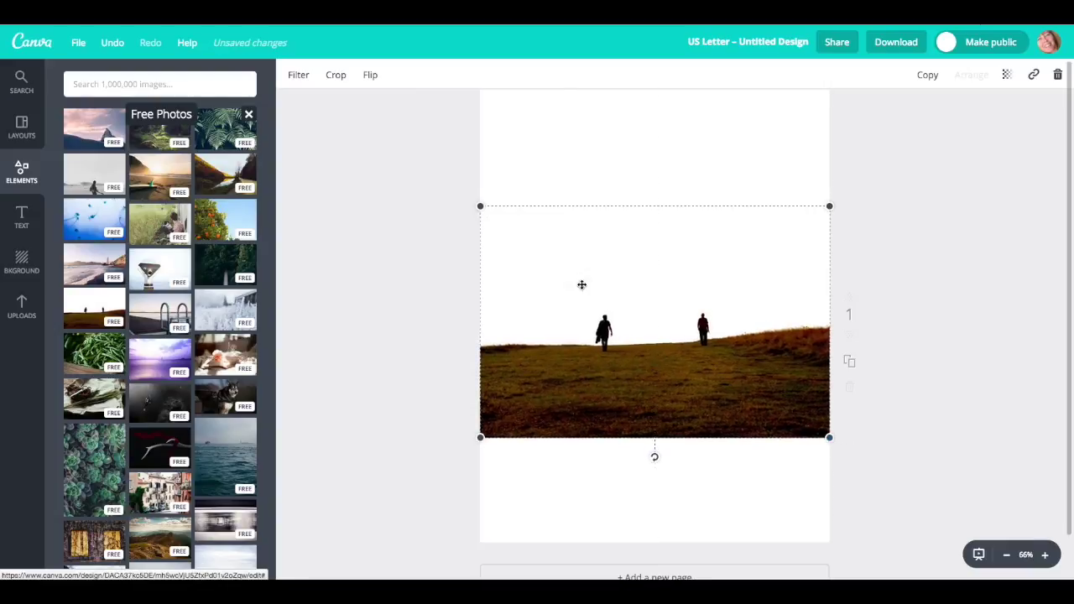
{"action": "left_click", "coordinate": [334, 76]}
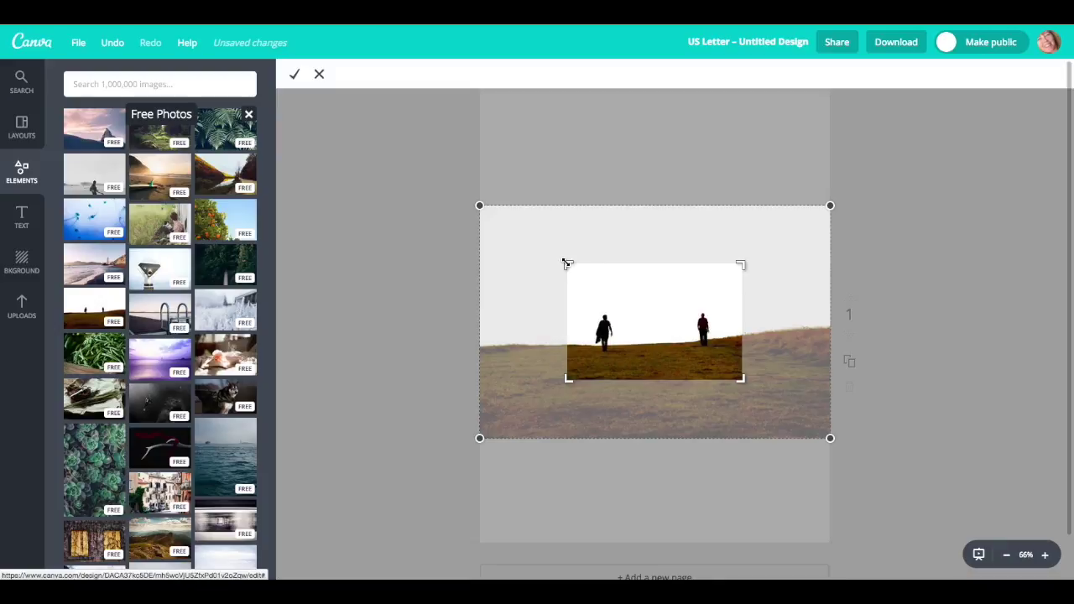
{"action": "left_click_drag", "start_coordinate": [567, 265], "coordinate": [480, 260]}
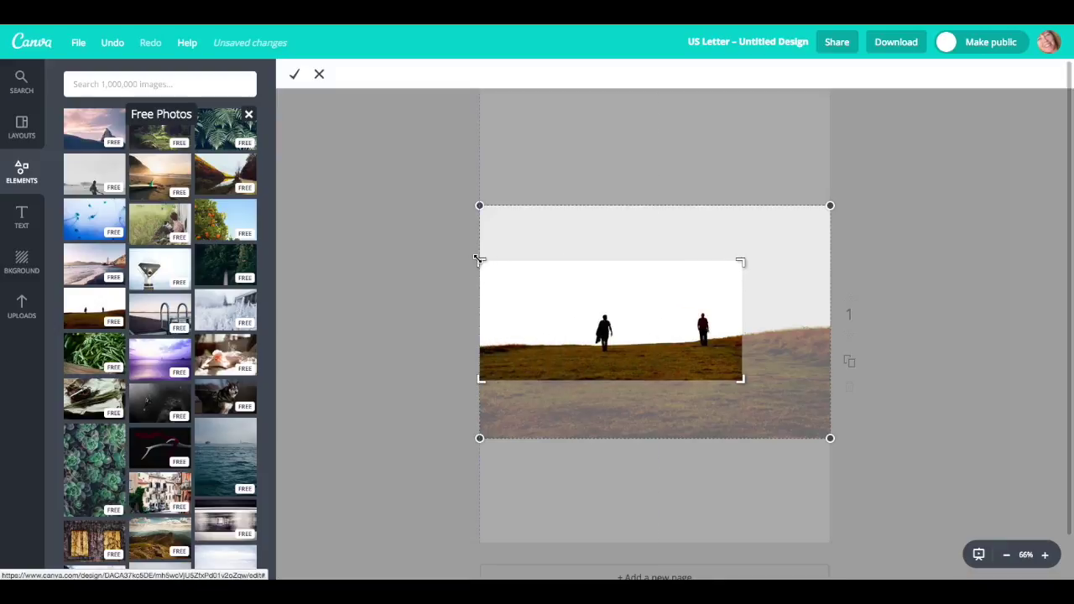
{"action": "left_click_drag", "start_coordinate": [742, 257], "coordinate": [829, 264]}
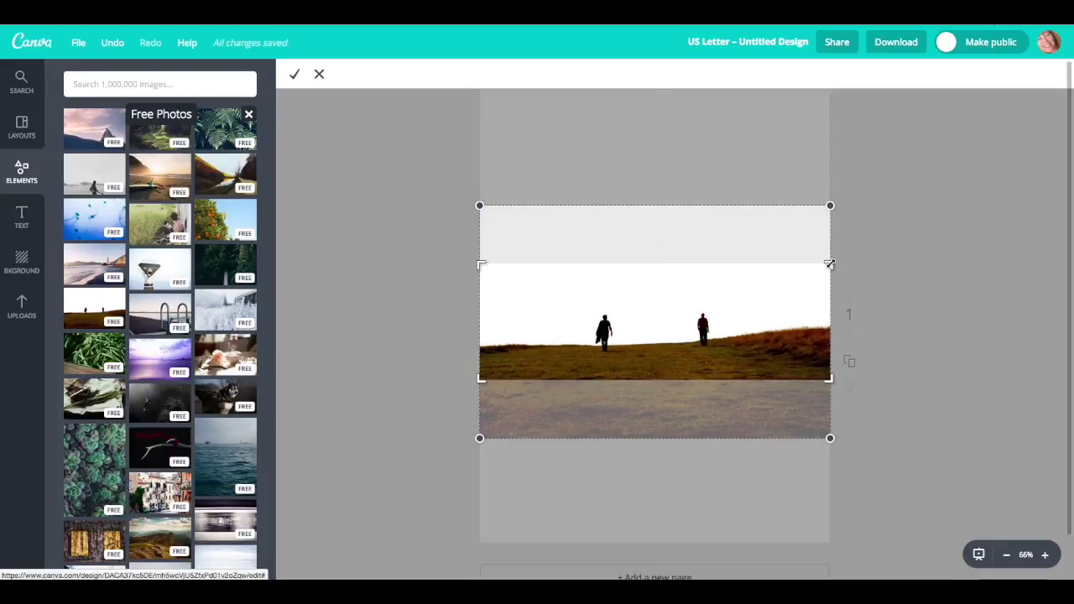
{"action": "left_click", "coordinate": [295, 75]}
{"action": "left_click_drag", "start_coordinate": [623, 365], "coordinate": [621, 197]}
{"action": "left_click", "coordinate": [515, 250]}
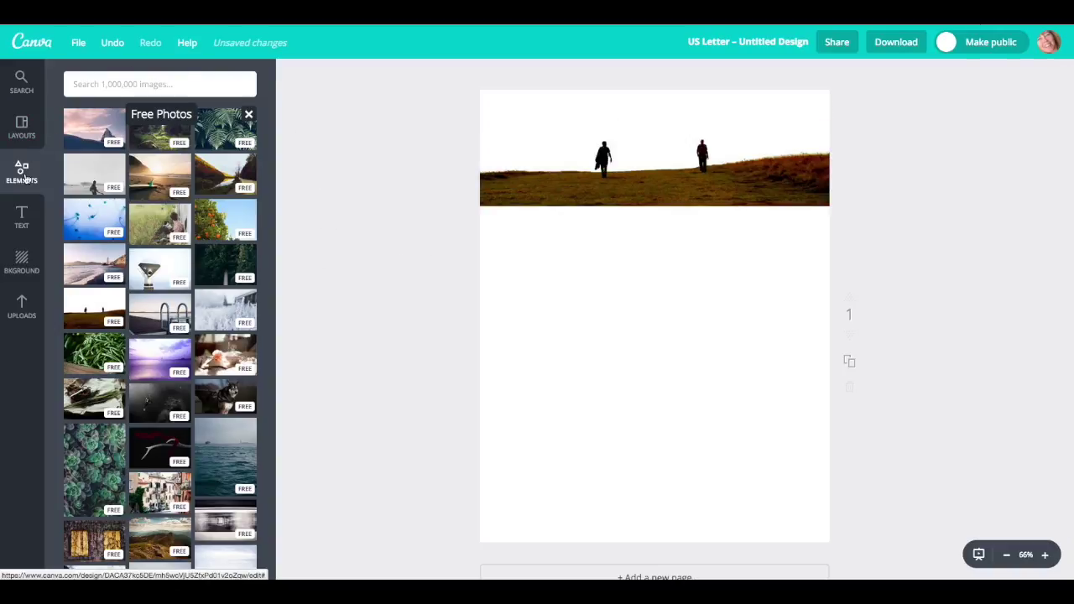
Add heading, subheading and body-text placeholder boxes from the Text panel.
{"action": "left_click", "coordinate": [23, 212]}
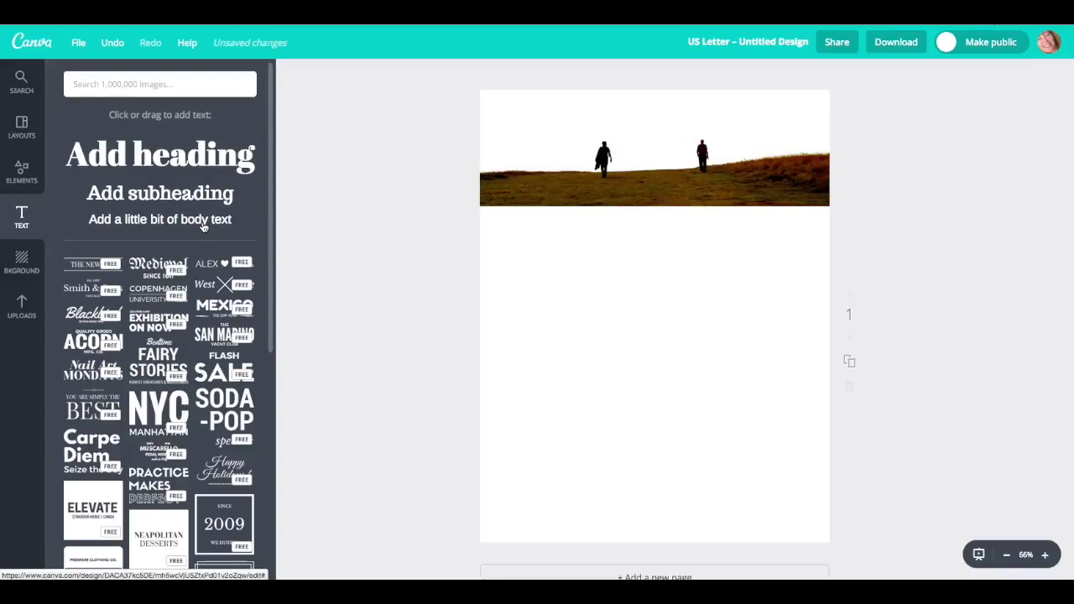
{"action": "left_click", "coordinate": [159, 161]}
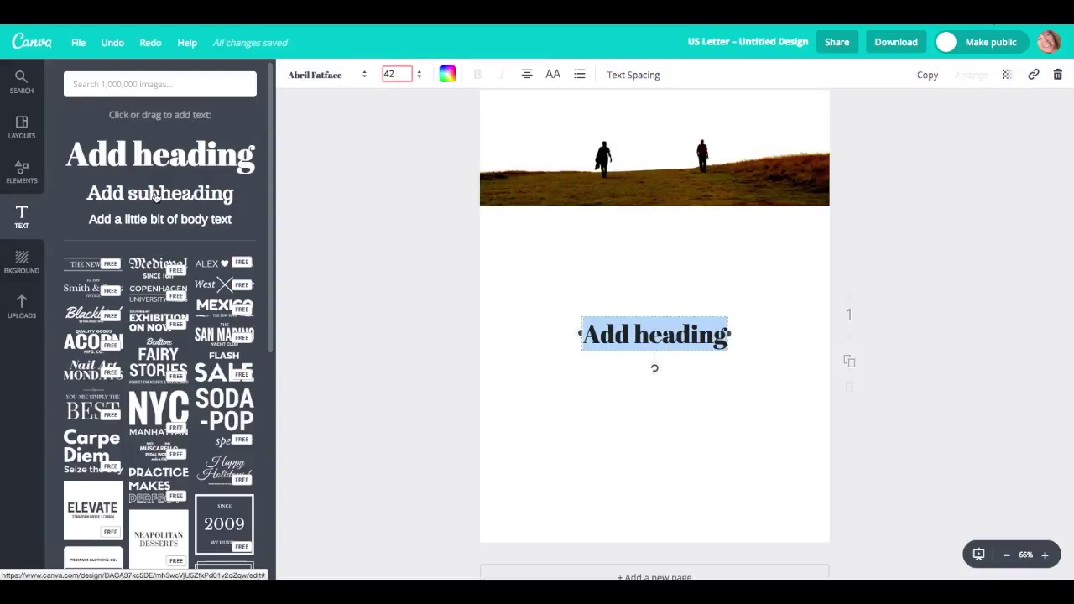
{"action": "left_click", "coordinate": [156, 194]}
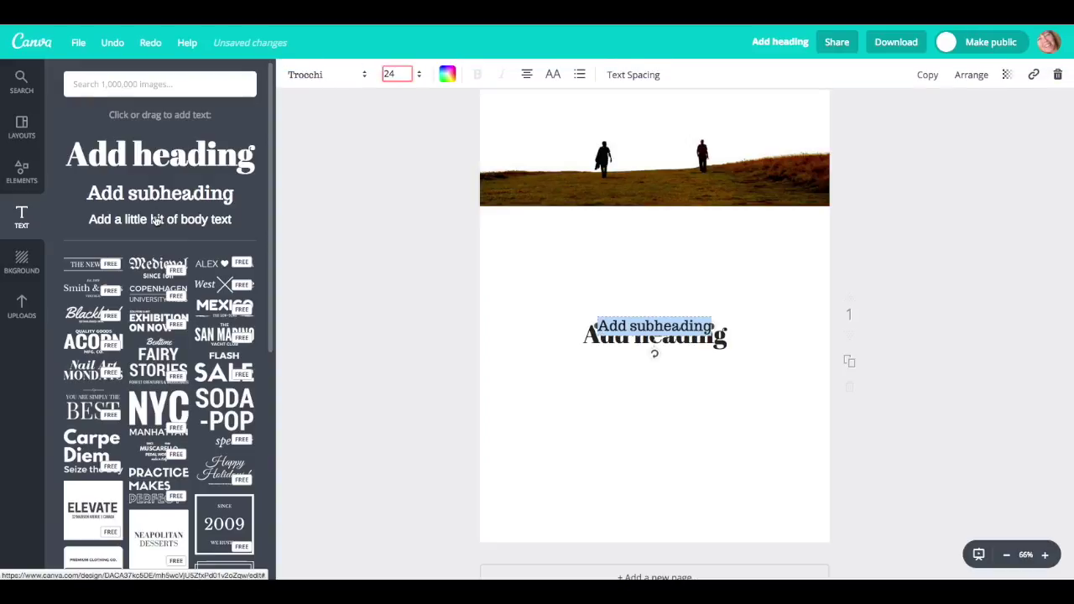
{"action": "left_click", "coordinate": [155, 220]}
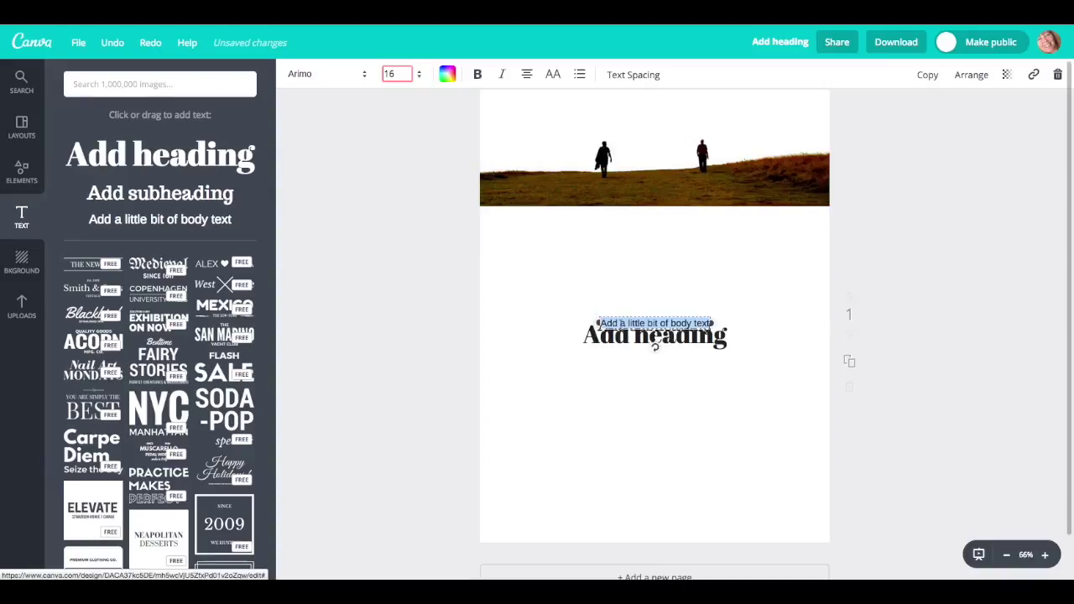
Place the heading just below the banner with the subheading and body text stacked beneath it.
{"action": "left_click_drag", "start_coordinate": [612, 329], "coordinate": [529, 304]}
{"action": "double_click", "coordinate": [613, 340]}
{"action": "left_click_drag", "start_coordinate": [611, 352], "coordinate": [534, 264]}
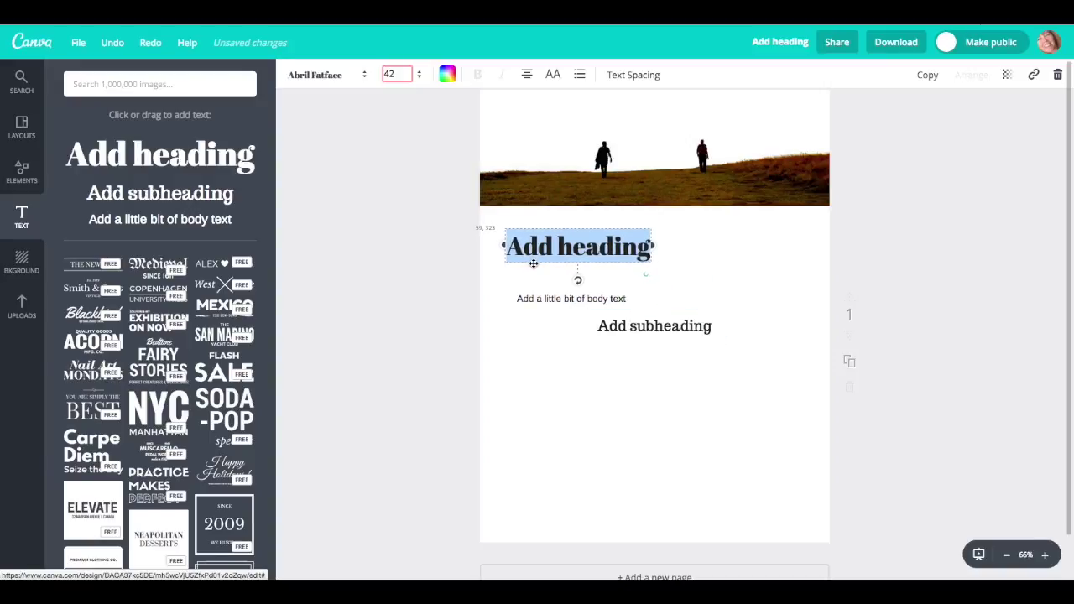
{"action": "left_click", "coordinate": [644, 332]}
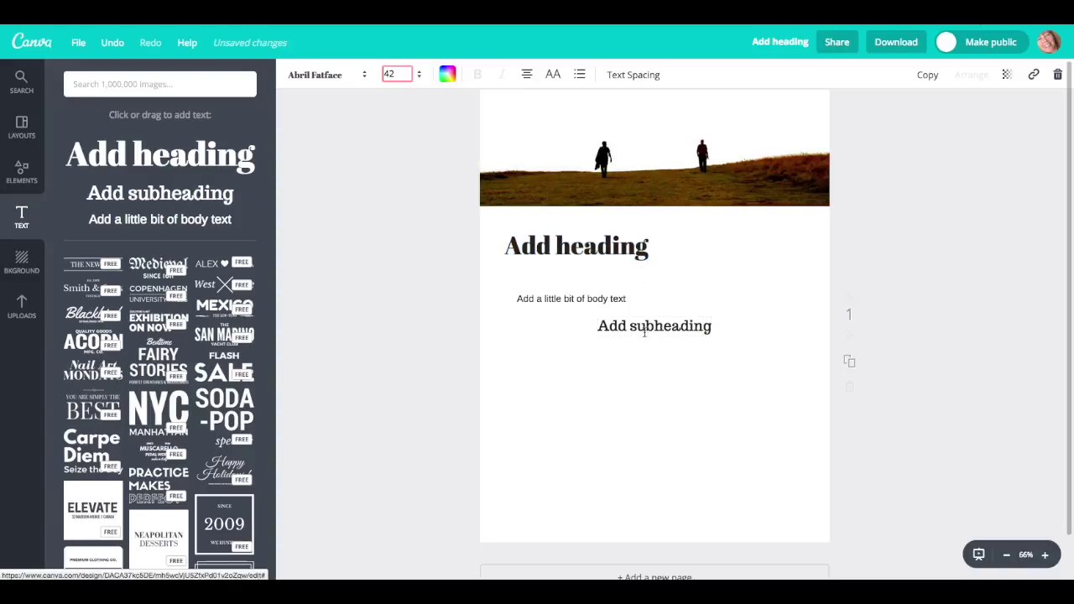
{"action": "double_click", "coordinate": [645, 332]}
{"action": "left_click_drag", "start_coordinate": [643, 336], "coordinate": [565, 284]}
{"action": "left_click", "coordinate": [554, 302]}
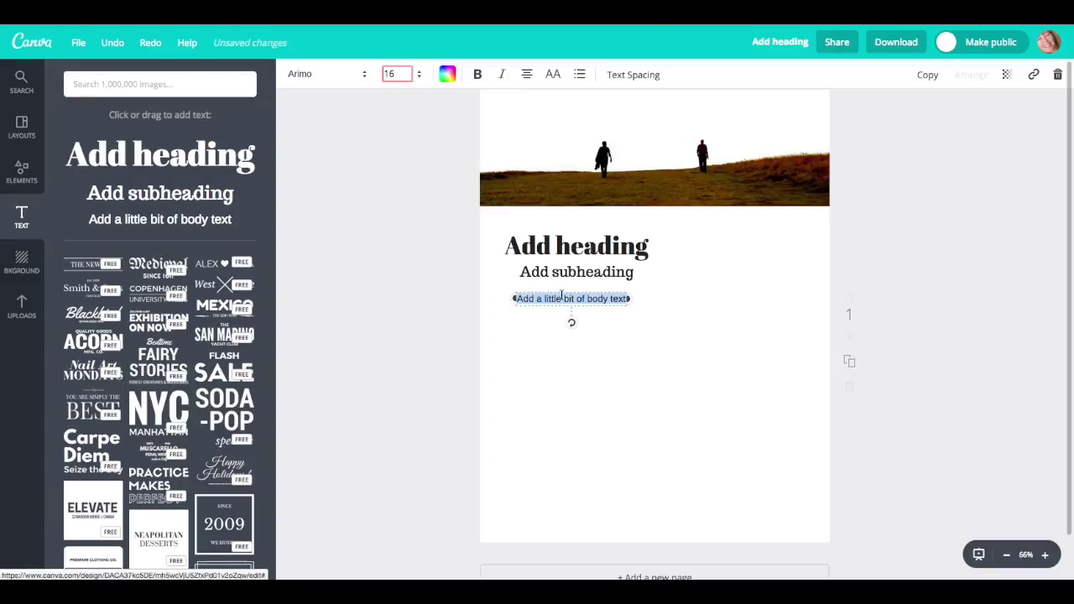
{"action": "left_click_drag", "start_coordinate": [537, 308], "coordinate": [543, 309]}
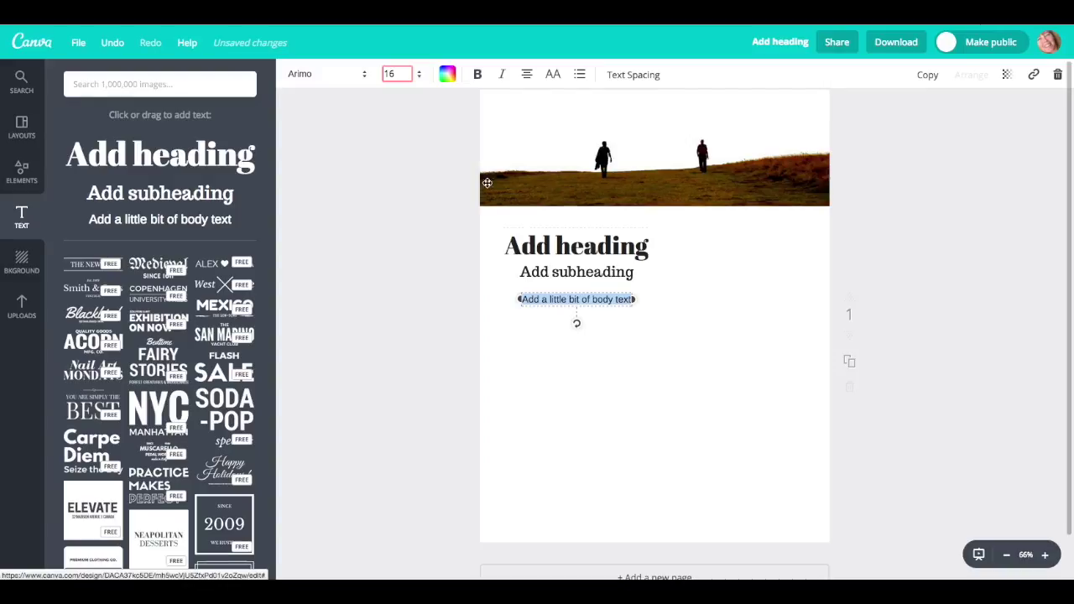
{"action": "left_click", "coordinate": [365, 77]}
Set the body text and subheading fonts to Source Sans Pro.
{"action": "scroll", "coordinate": [392, 304], "scroll_direction": "down", "scroll_amount": 10}
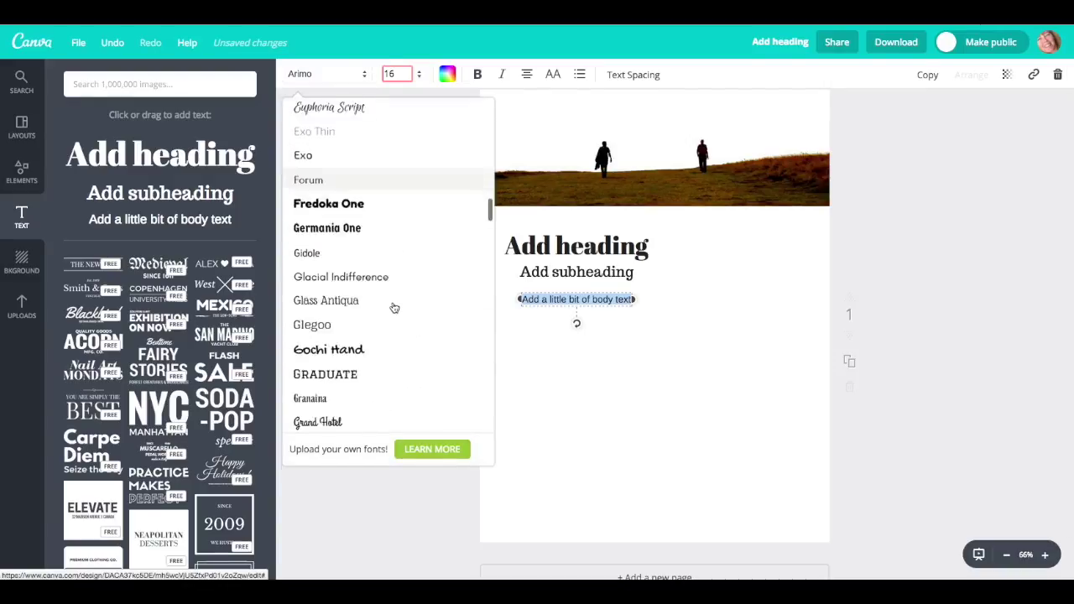
{"action": "scroll", "coordinate": [394, 308], "scroll_direction": "down", "scroll_amount": 5}
{"action": "left_click_drag", "start_coordinate": [490, 243], "coordinate": [491, 394]}
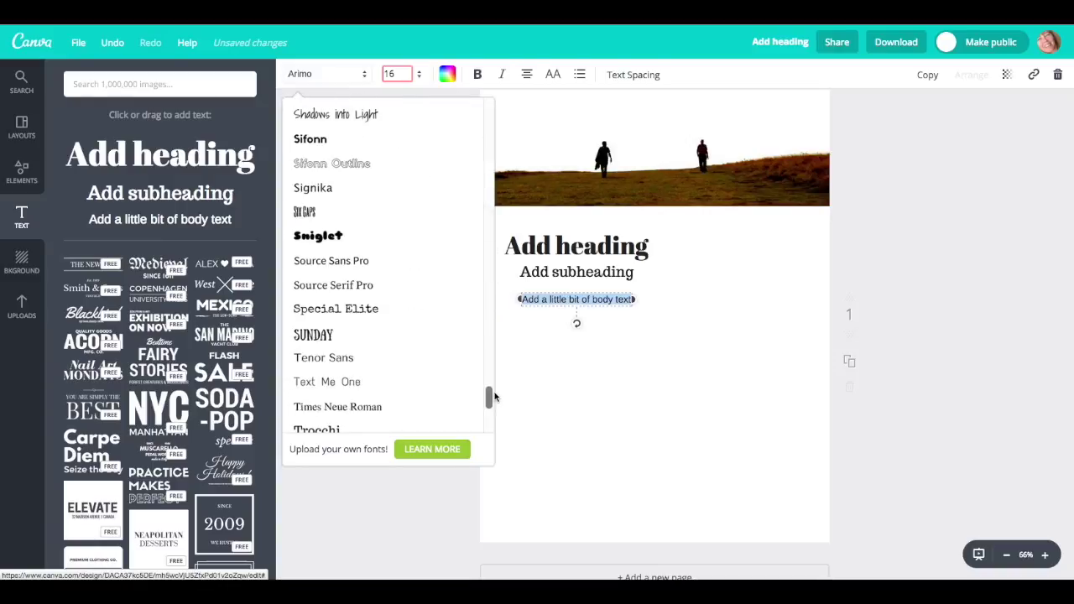
{"action": "left_click", "coordinate": [334, 262]}
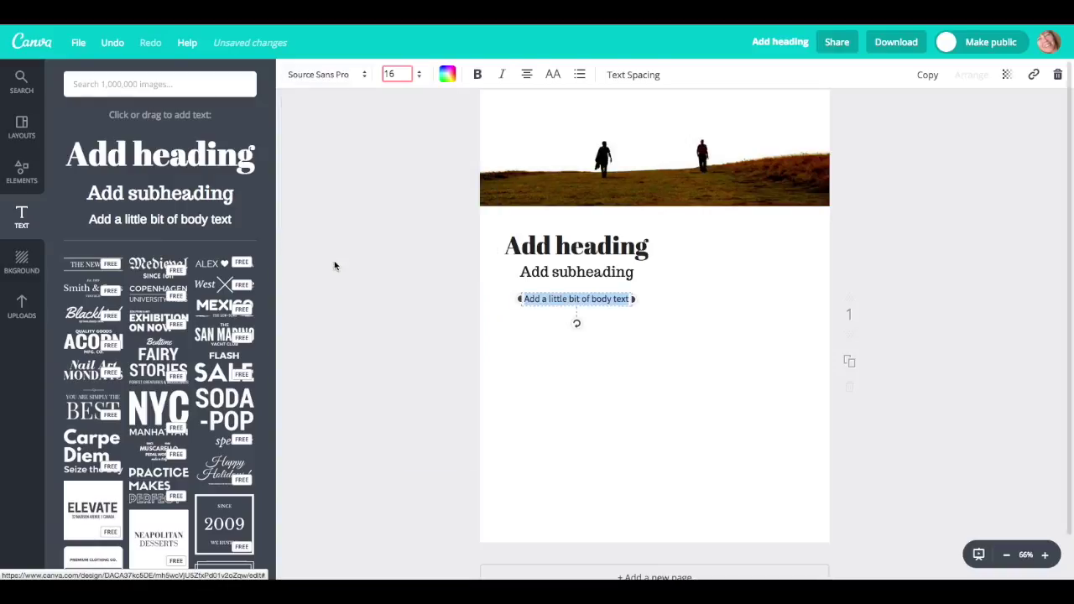
{"action": "left_click", "coordinate": [627, 273]}
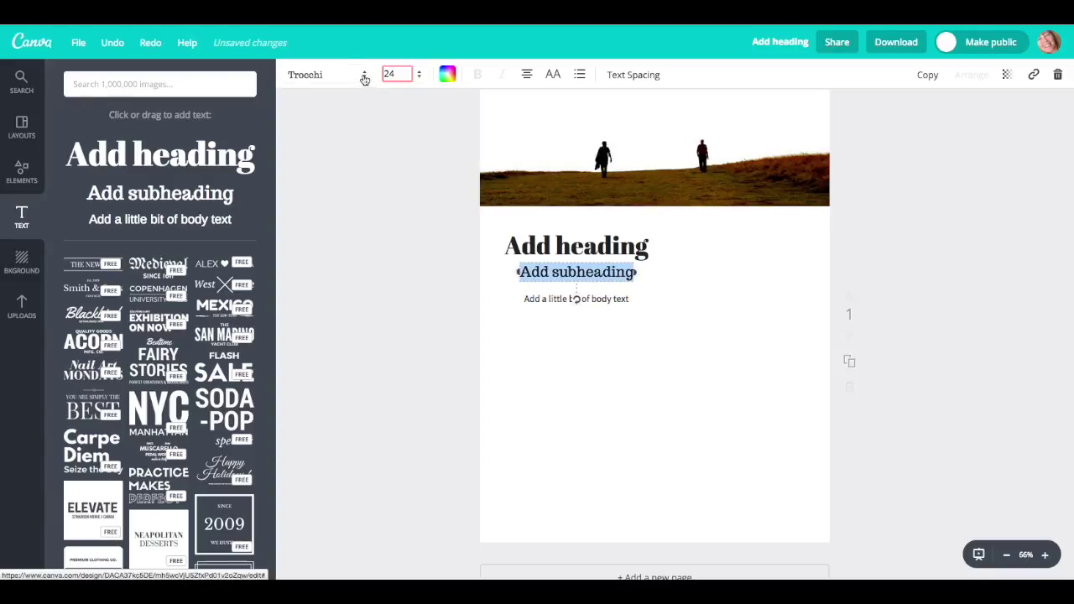
{"action": "left_click", "coordinate": [365, 76]}
{"action": "scroll", "coordinate": [413, 332], "scroll_direction": "down", "scroll_amount": 2}
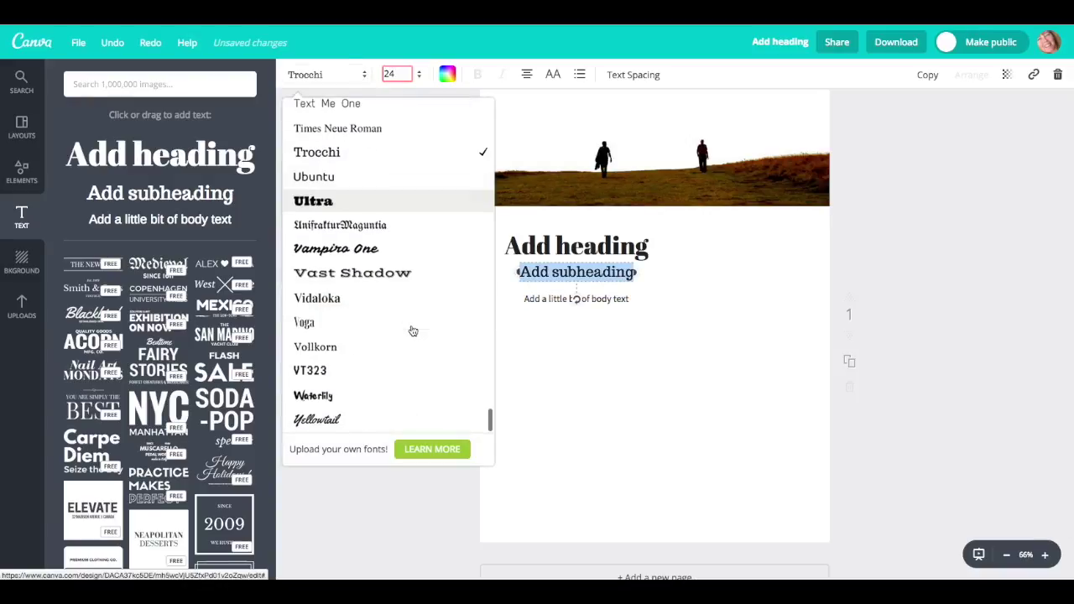
{"action": "scroll", "coordinate": [413, 336], "scroll_direction": "up", "scroll_amount": 6}
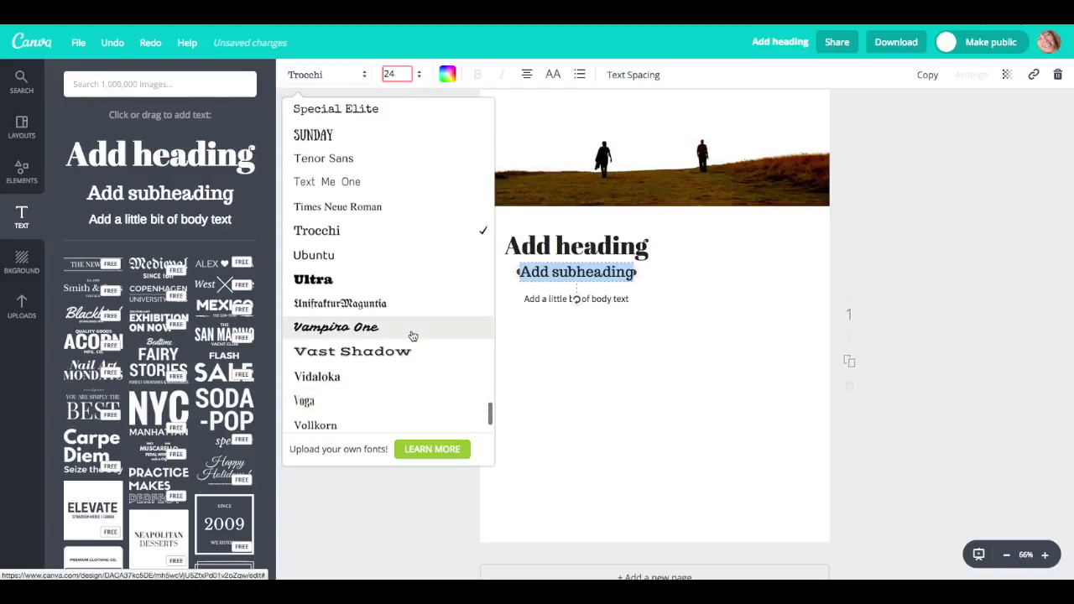
{"action": "left_click", "coordinate": [355, 284]}
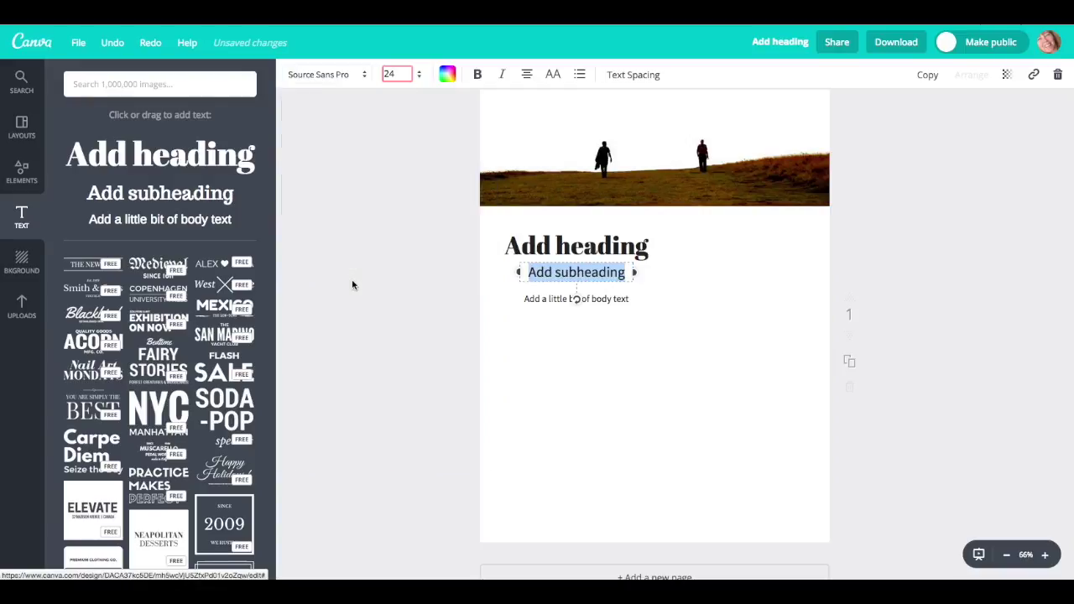
Restyle the heading in Alfa Slab One at font size 36.
{"action": "double_click", "coordinate": [588, 245]}
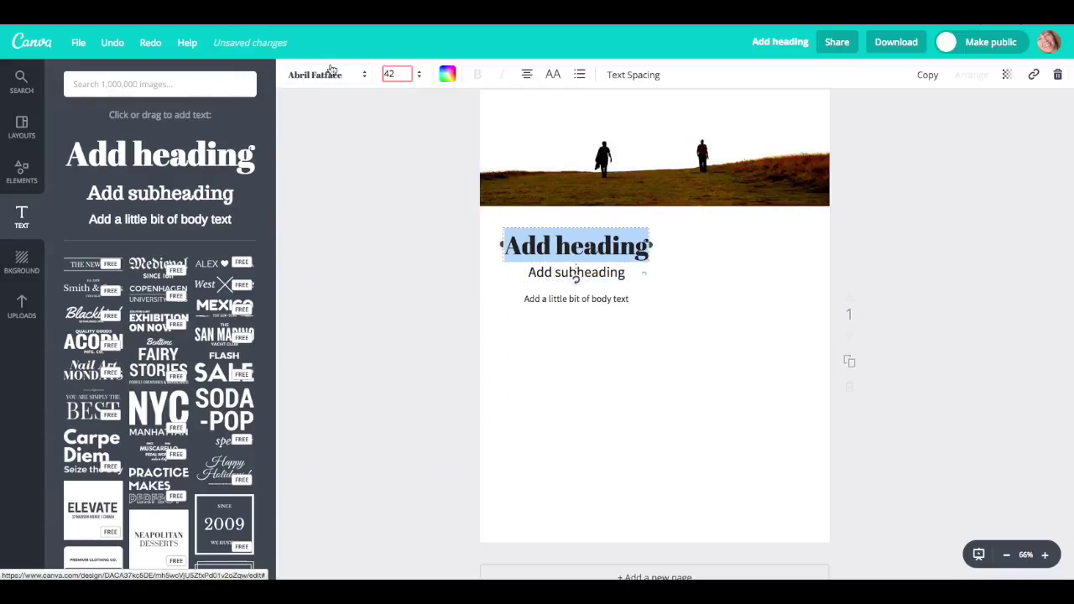
{"action": "left_click", "coordinate": [367, 76]}
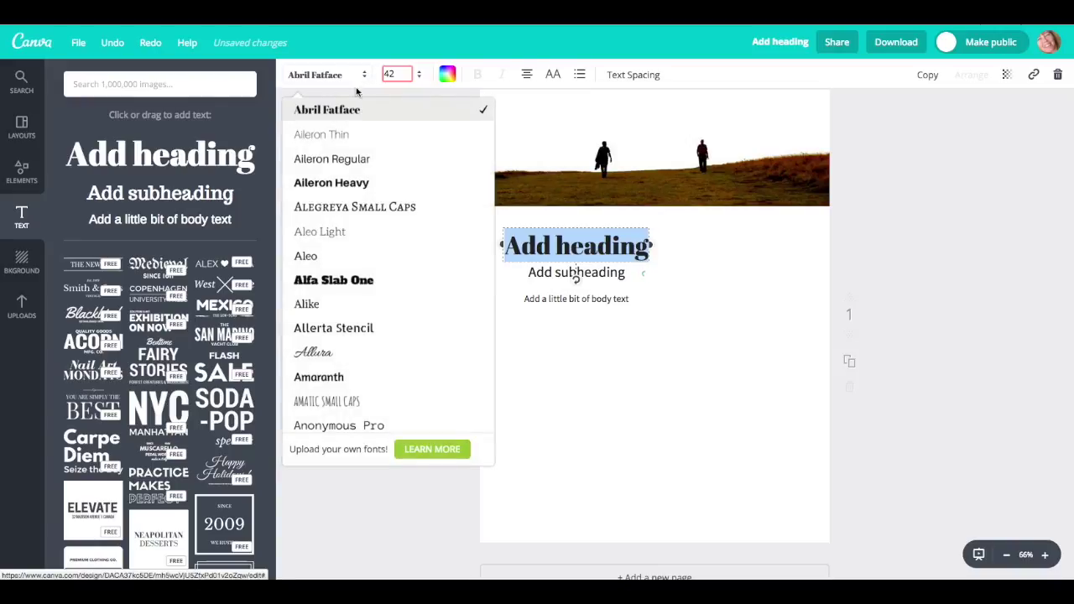
{"action": "left_click", "coordinate": [344, 282]}
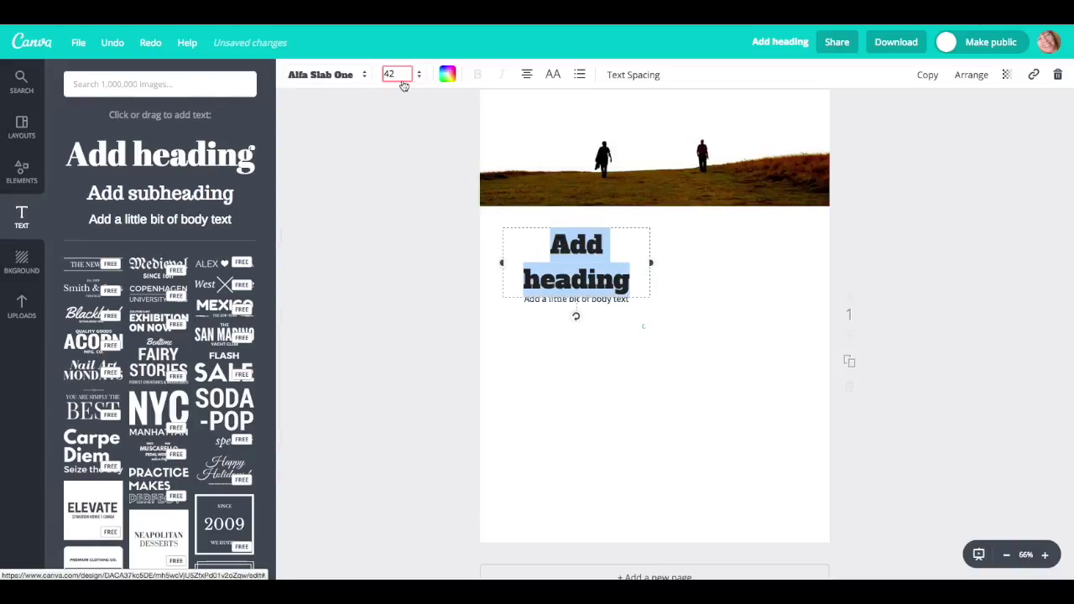
{"action": "left_click", "coordinate": [420, 75]}
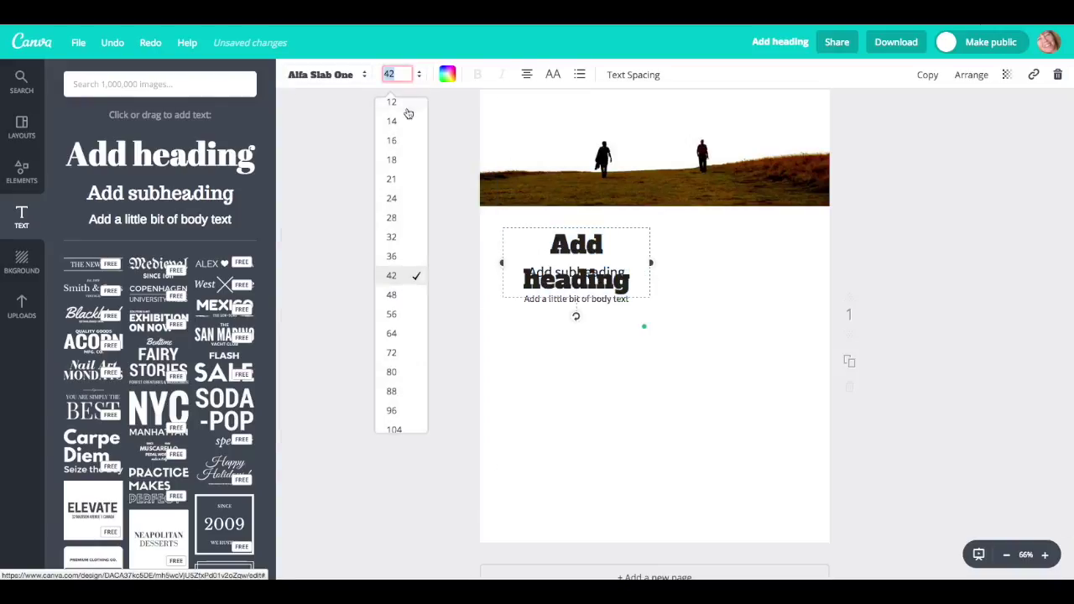
{"action": "left_click", "coordinate": [394, 257]}
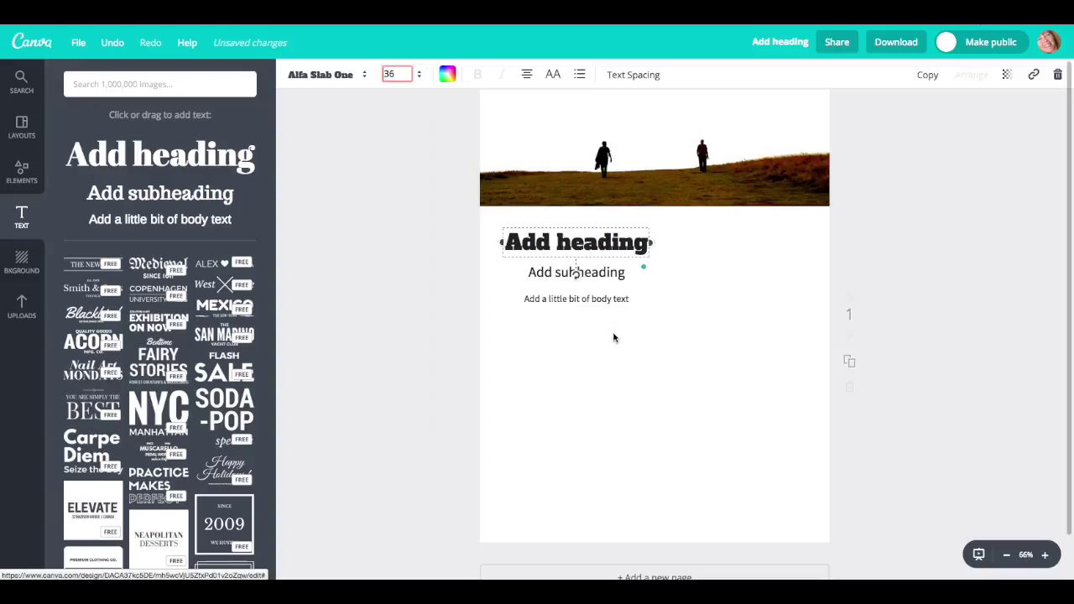
{"action": "left_click", "coordinate": [613, 337]}
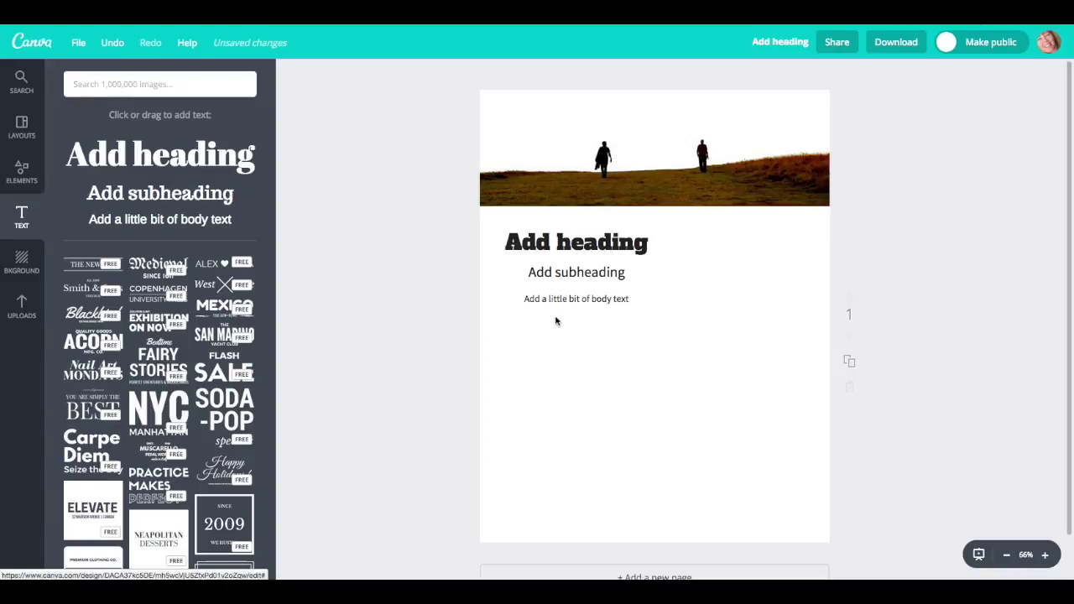
Add a black circle from Shapes and shrink it to a small dot beside the heading.
{"action": "left_click", "coordinate": [556, 252]}
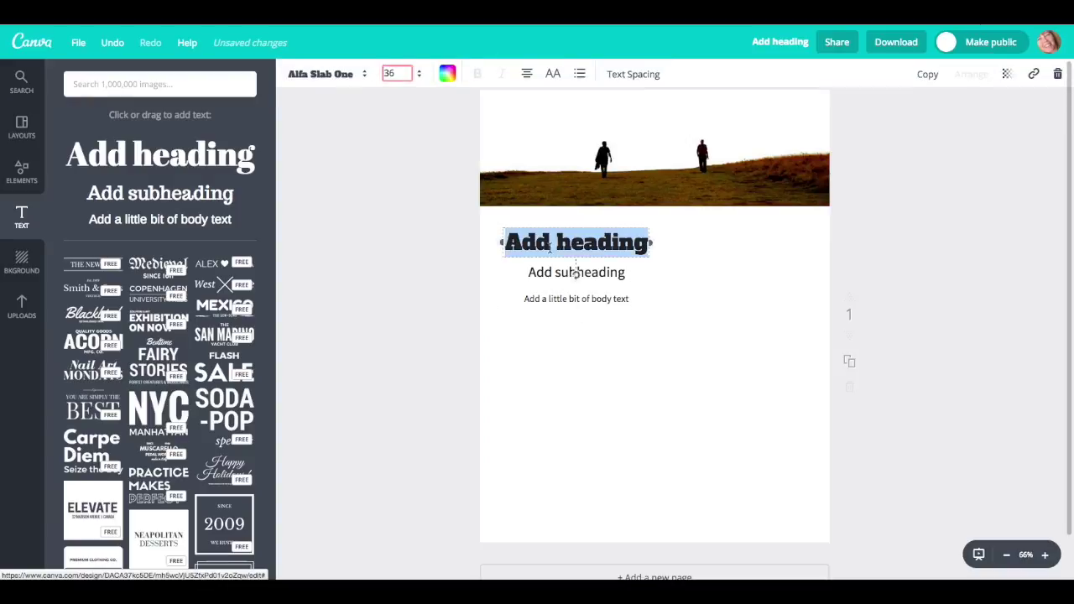
{"action": "left_click", "coordinate": [669, 278]}
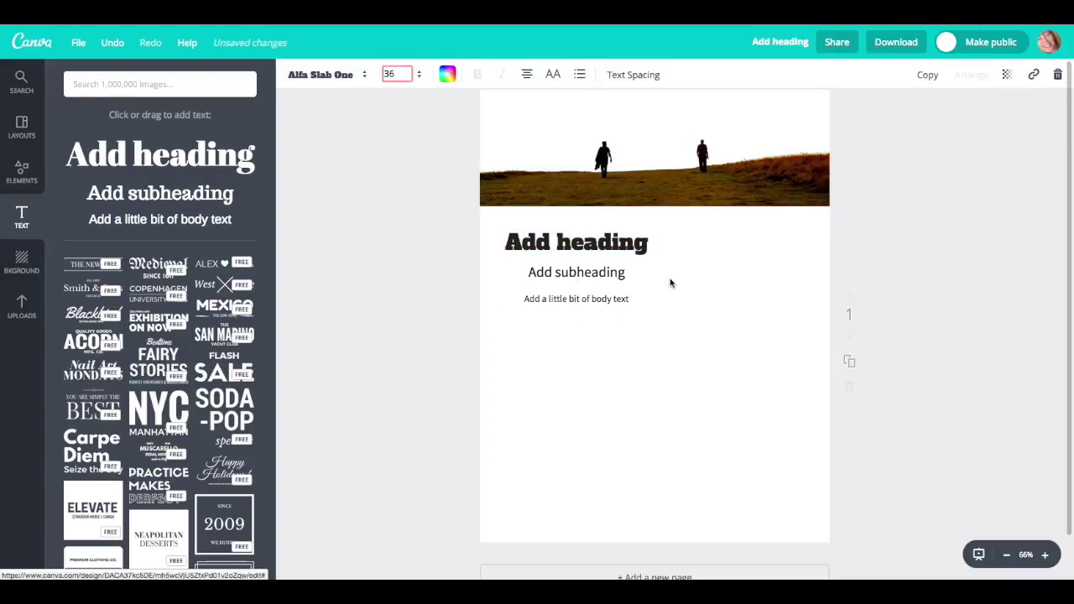
{"action": "left_click", "coordinate": [21, 174]}
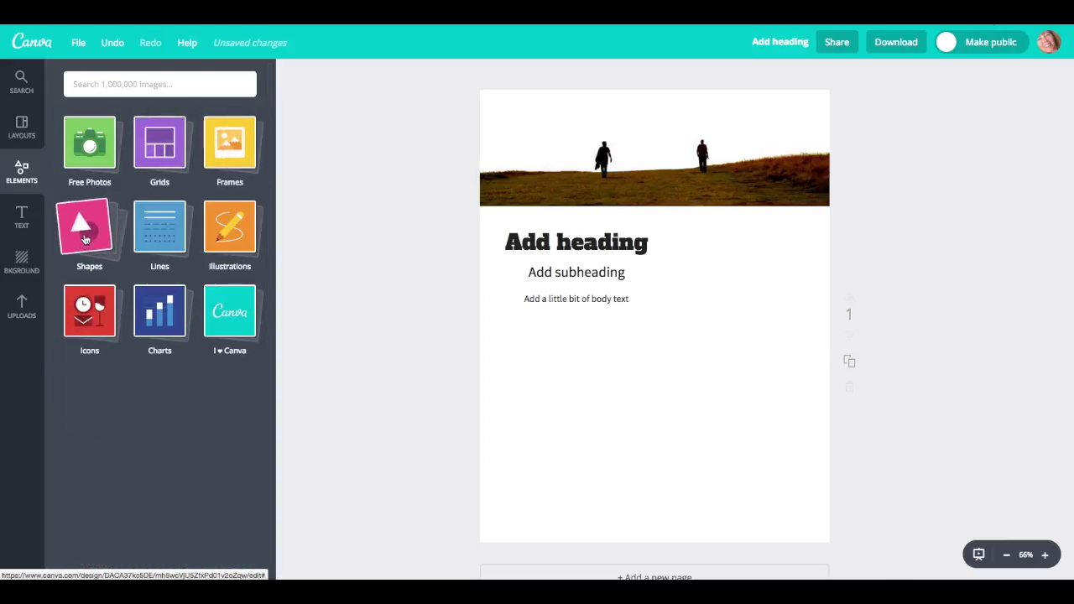
{"action": "left_click", "coordinate": [84, 239]}
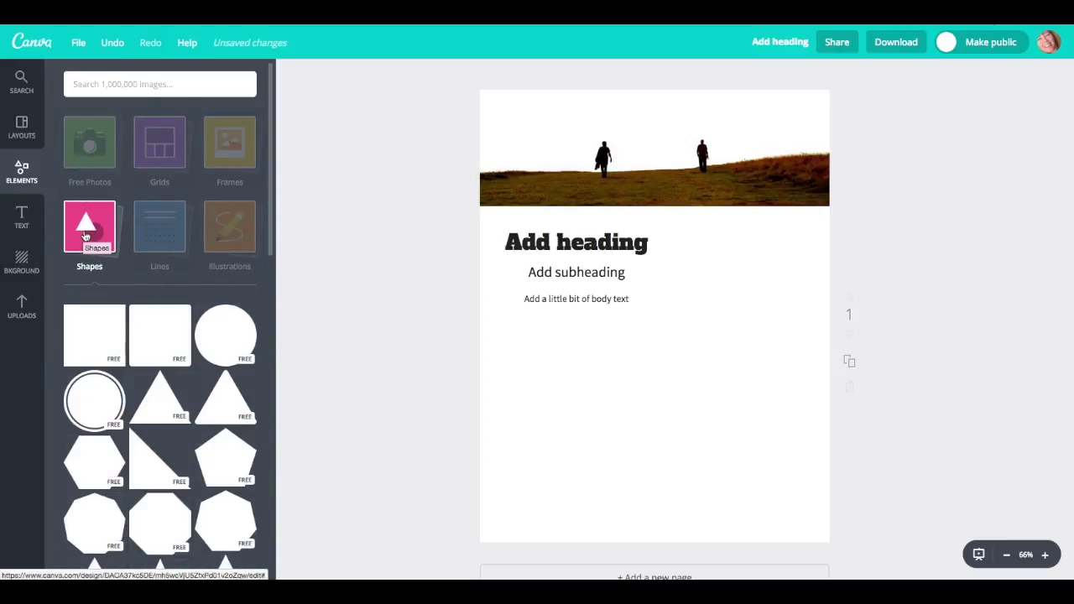
{"action": "left_click", "coordinate": [220, 336]}
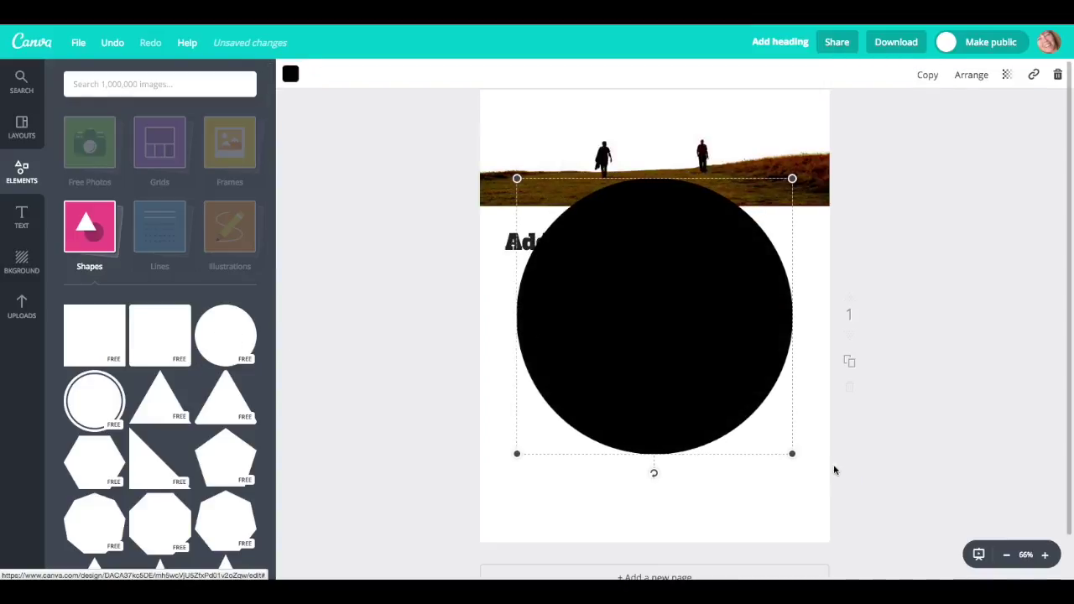
{"action": "left_click_drag", "start_coordinate": [791, 453], "coordinate": [783, 247]}
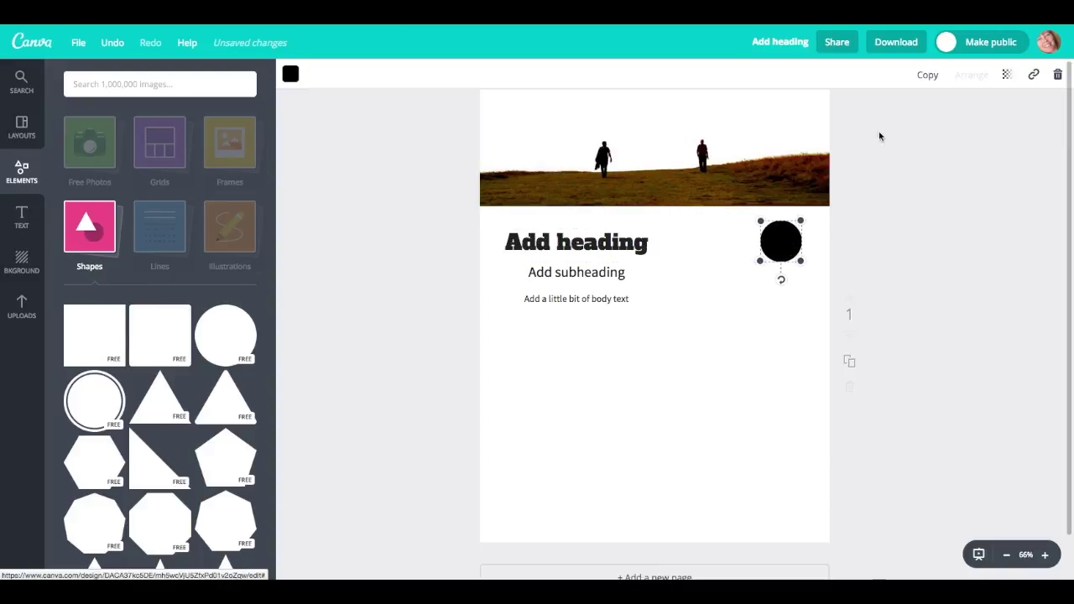
Duplicate the circle three times, stacking the copies in a column beneath it.
{"action": "left_click", "coordinate": [927, 75]}
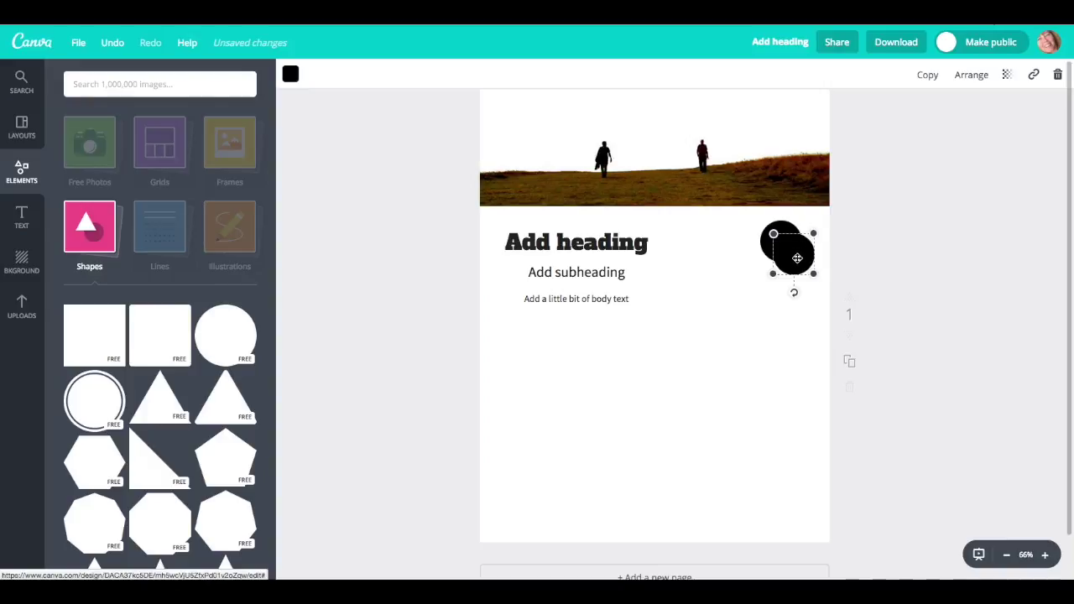
{"action": "left_click_drag", "start_coordinate": [796, 258], "coordinate": [785, 298]}
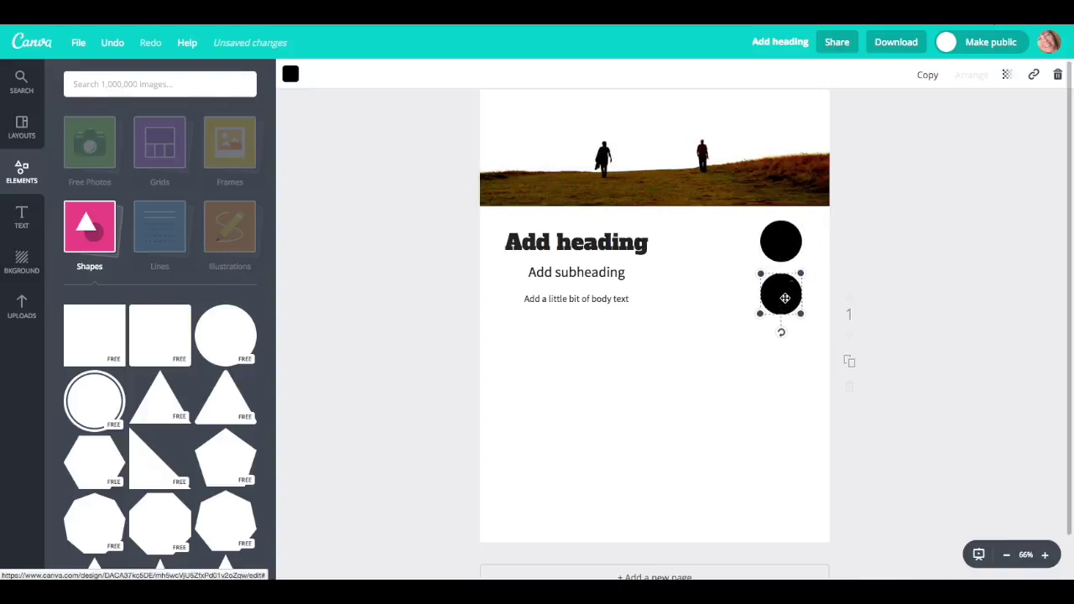
{"action": "left_click", "coordinate": [927, 75]}
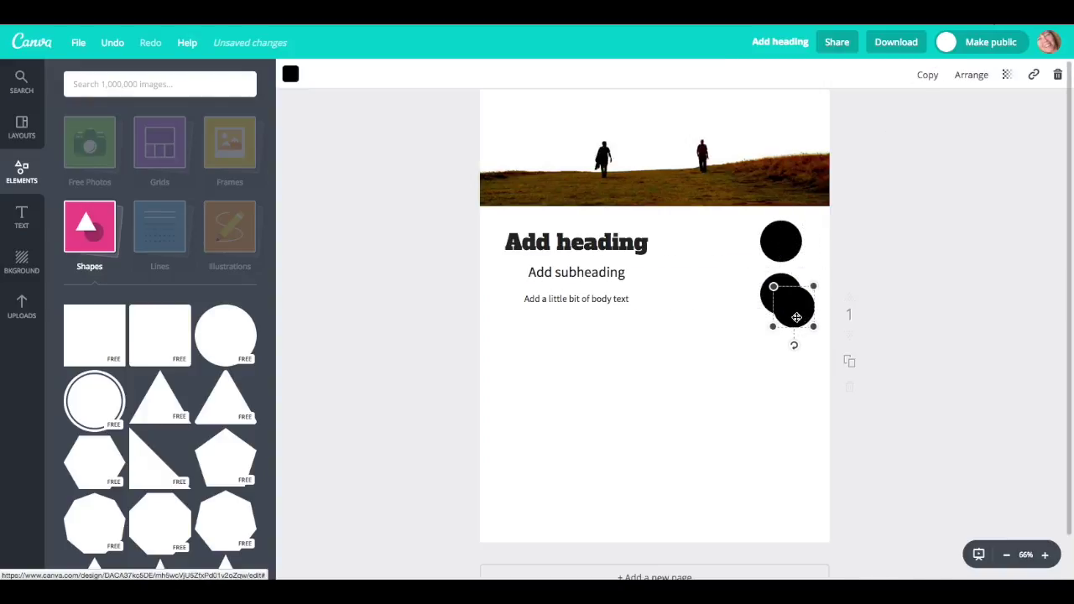
{"action": "left_click_drag", "start_coordinate": [794, 312], "coordinate": [784, 356]}
{"action": "left_click", "coordinate": [927, 75]}
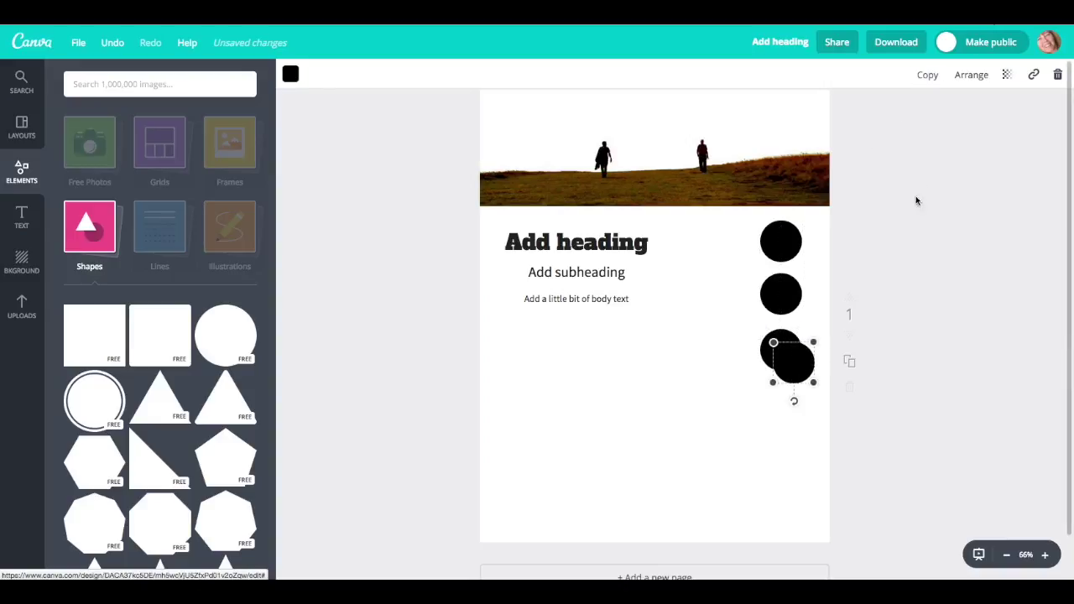
{"action": "left_click_drag", "start_coordinate": [793, 369], "coordinate": [787, 405]}
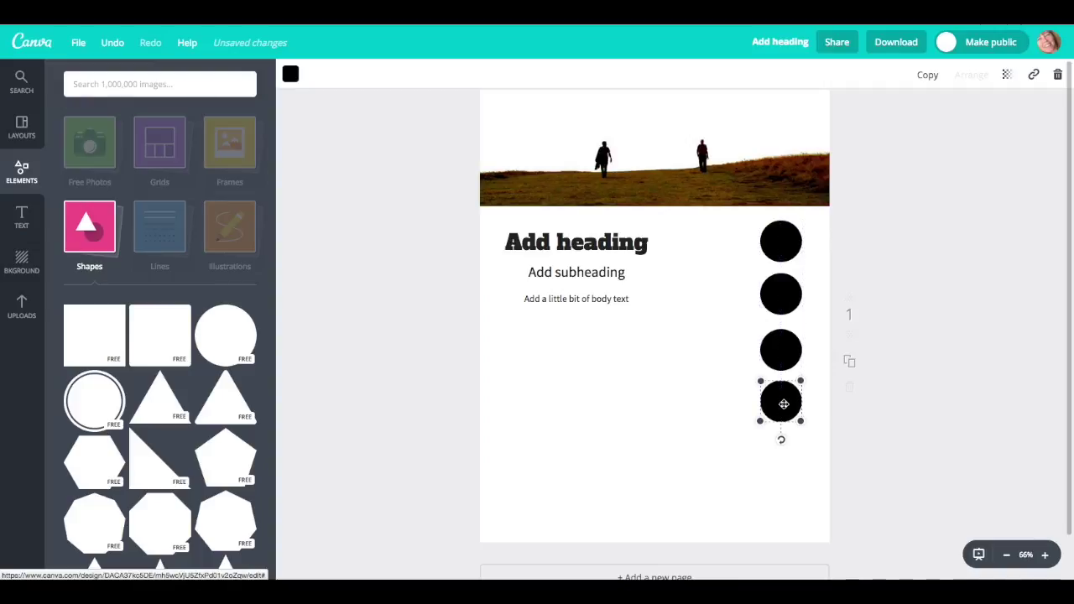
{"action": "left_click", "coordinate": [722, 396]}
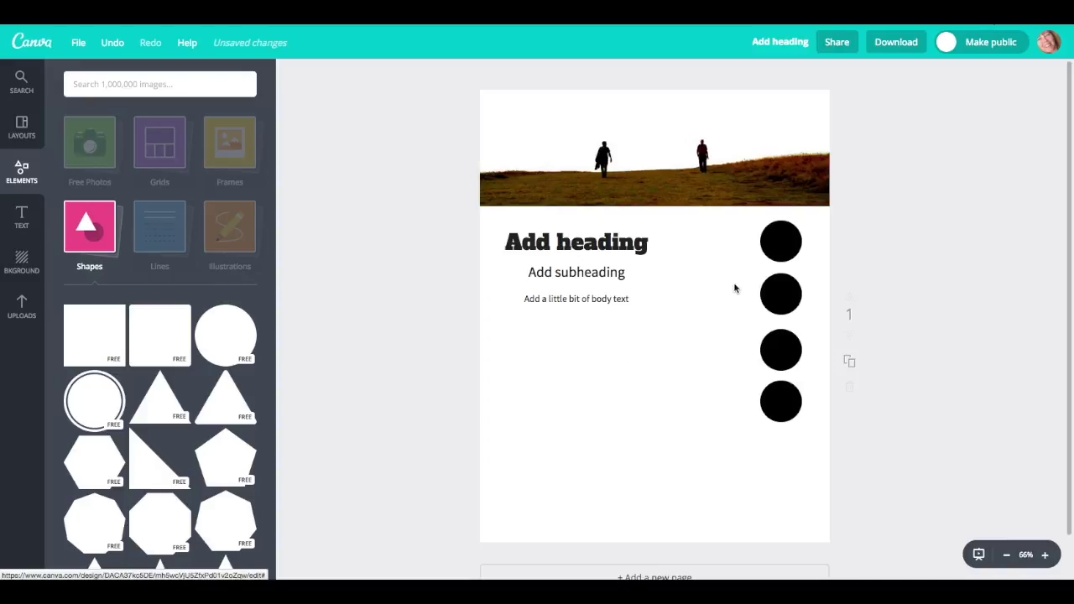
{"action": "left_click", "coordinate": [782, 242]}
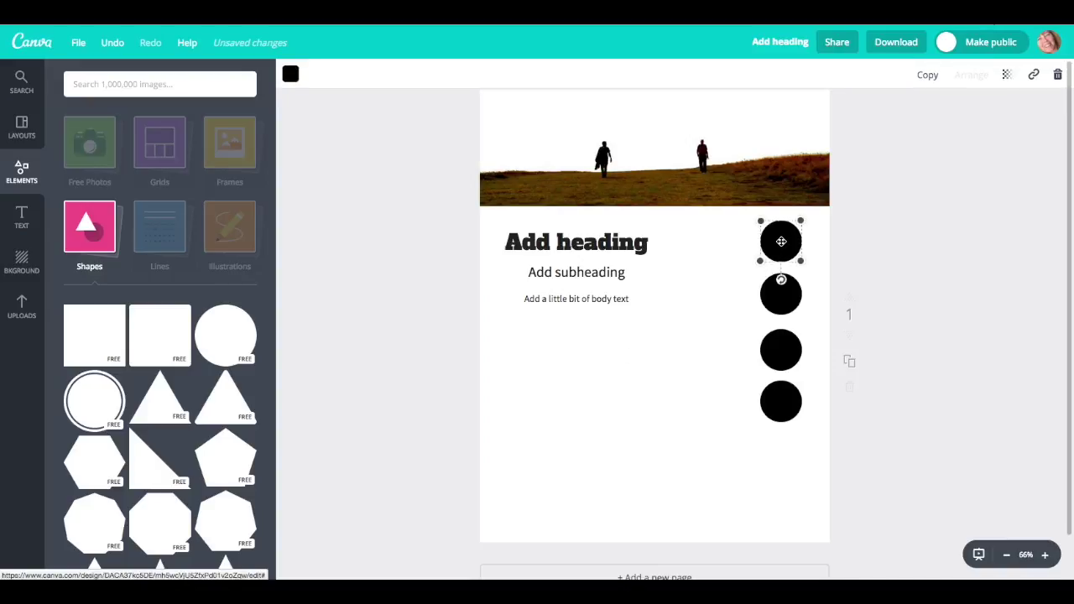
Colour the top circle orange and the second circle a light custom green.
{"action": "left_click", "coordinate": [292, 74]}
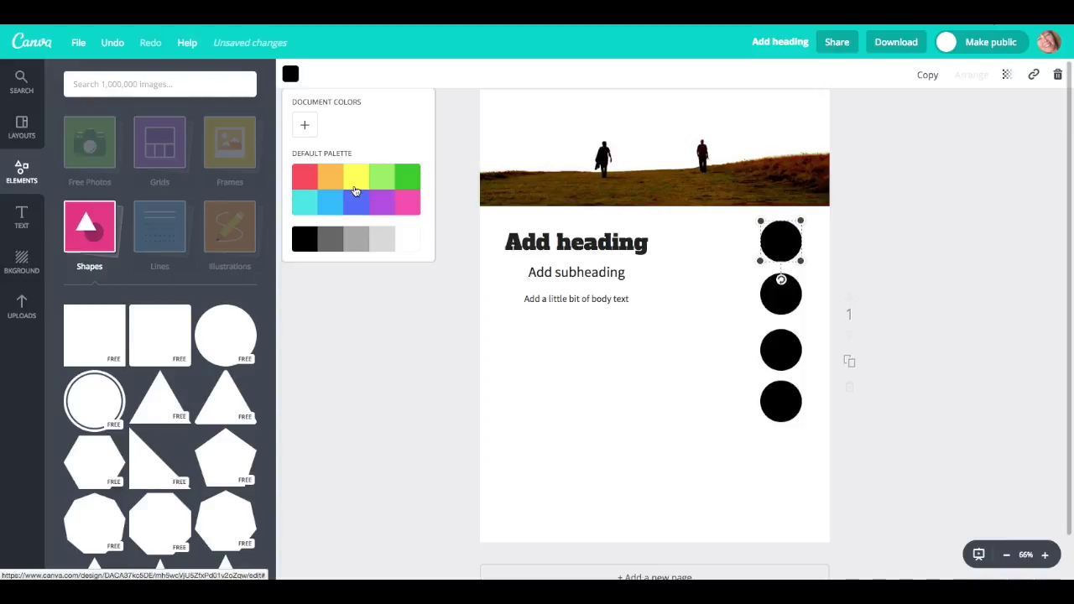
{"action": "left_click", "coordinate": [334, 178]}
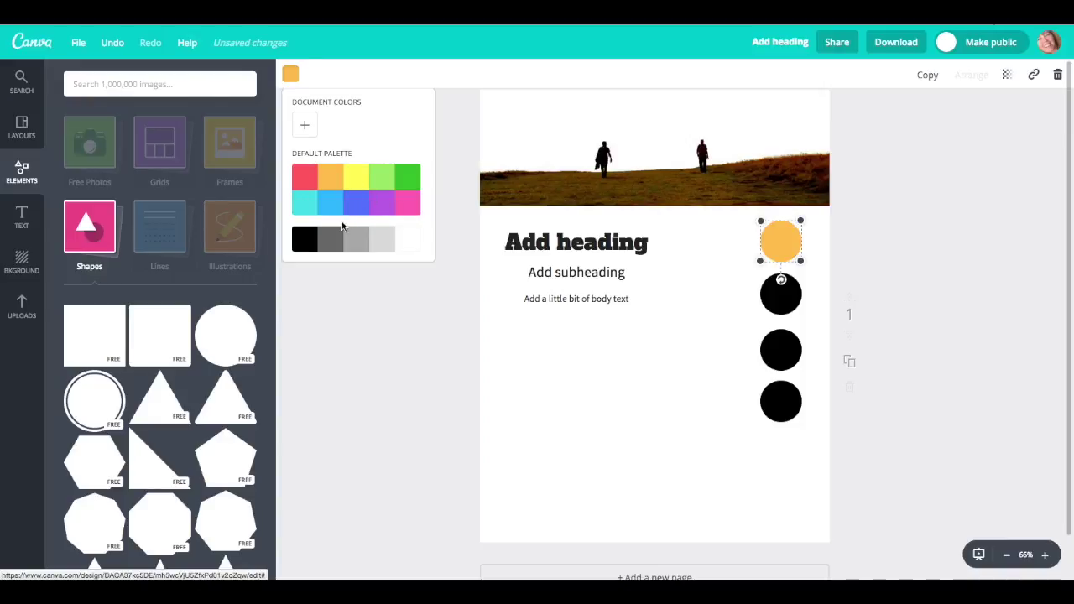
{"action": "left_click", "coordinate": [779, 294]}
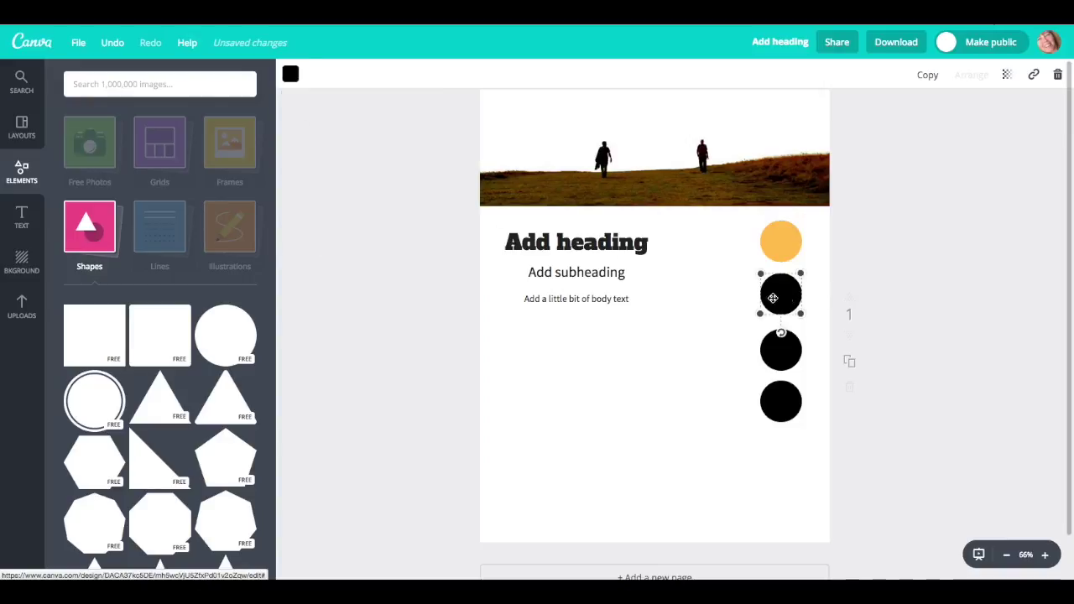
{"action": "left_click", "coordinate": [289, 74]}
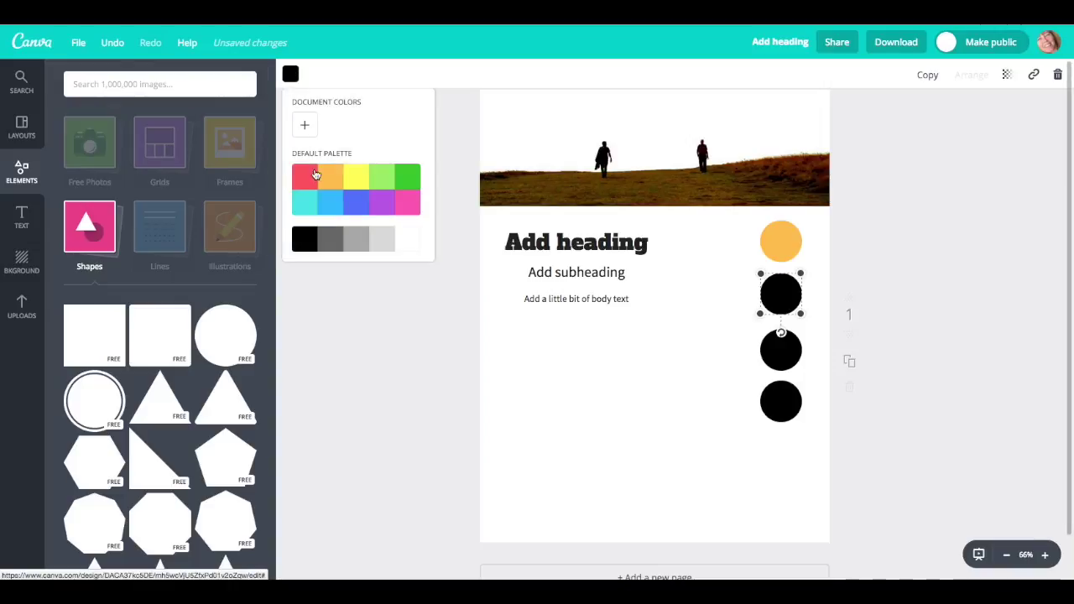
{"action": "left_click", "coordinate": [305, 127]}
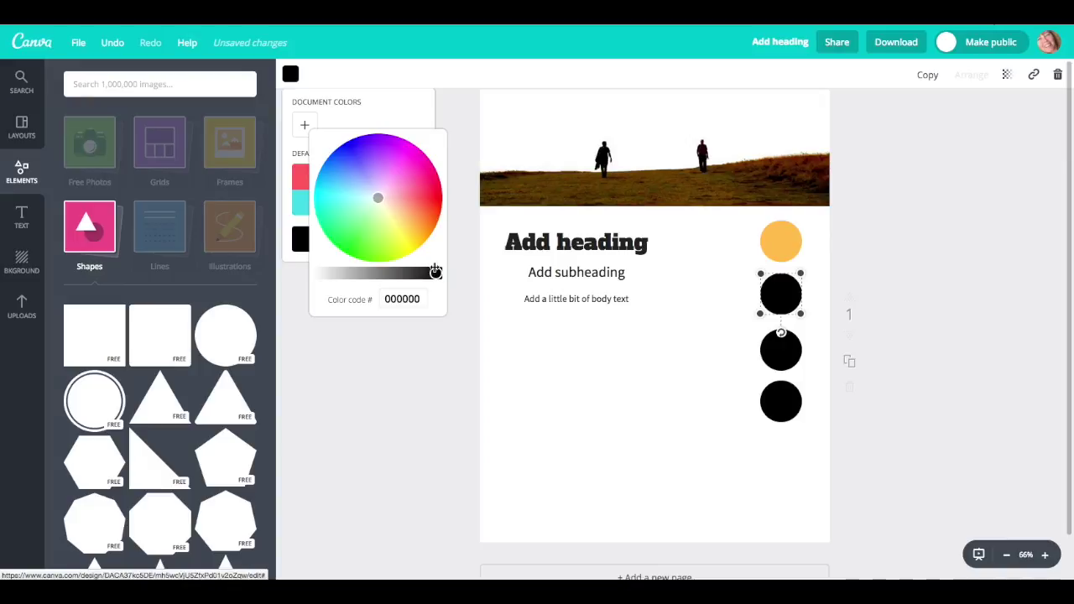
{"action": "left_click_drag", "start_coordinate": [436, 272], "coordinate": [391, 273]}
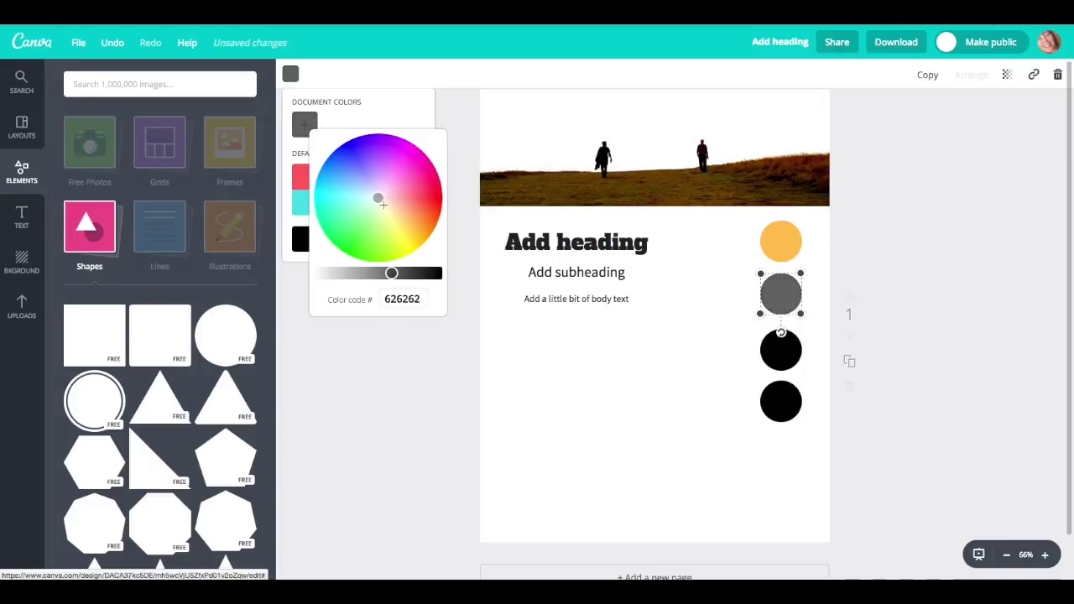
{"action": "left_click_drag", "start_coordinate": [378, 196], "coordinate": [367, 227]}
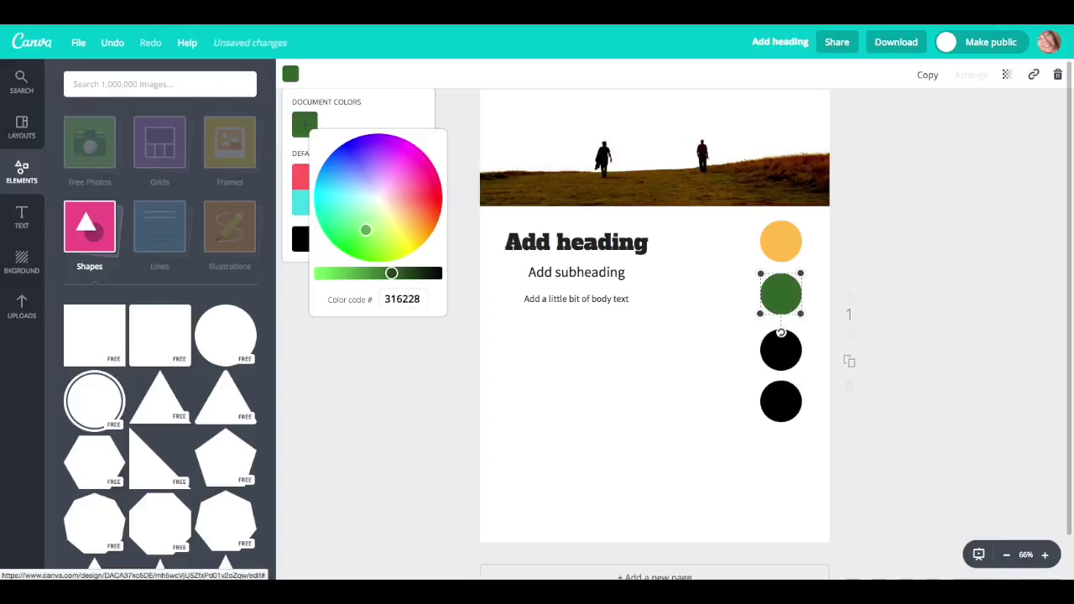
{"action": "left_click_drag", "start_coordinate": [366, 230], "coordinate": [365, 230]}
{"action": "left_click_drag", "start_coordinate": [390, 273], "coordinate": [382, 272]}
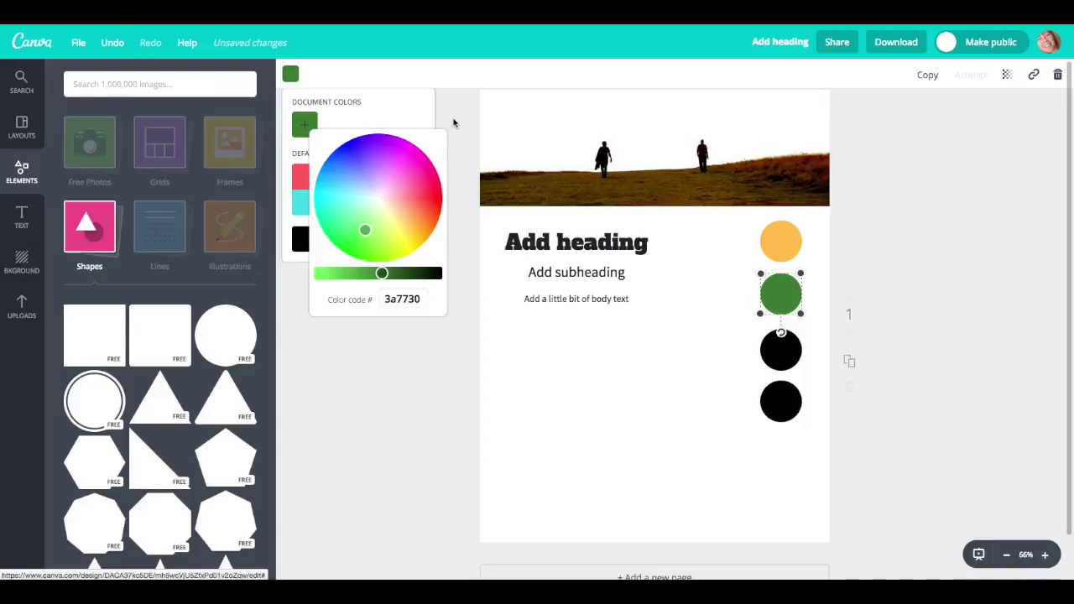
Make the third circle dark red with a custom colour.
{"action": "left_click", "coordinate": [457, 120]}
{"action": "left_click", "coordinate": [780, 351]}
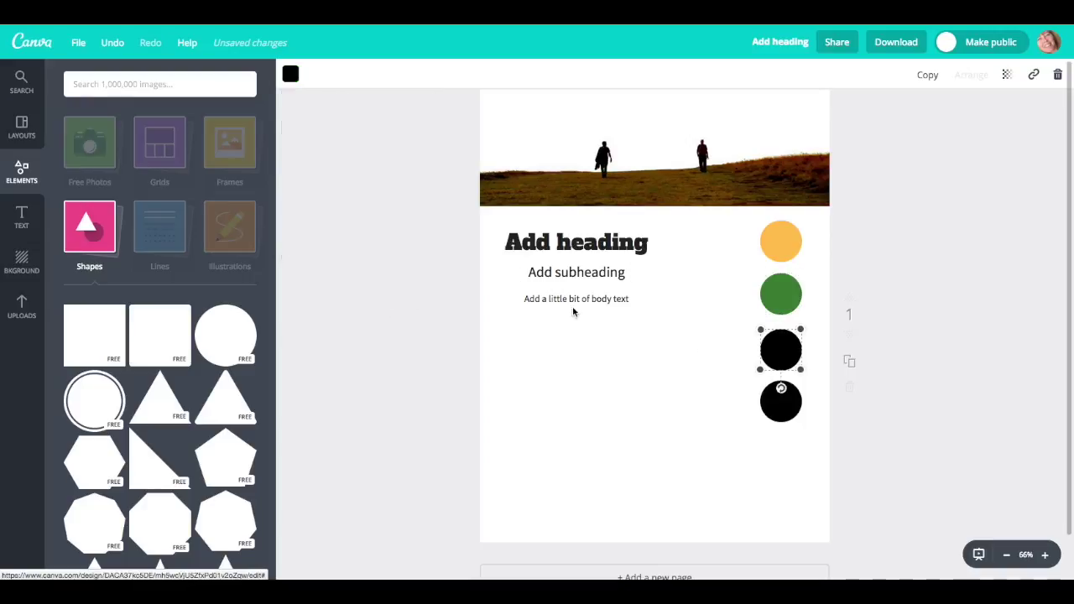
{"action": "left_click", "coordinate": [291, 75]}
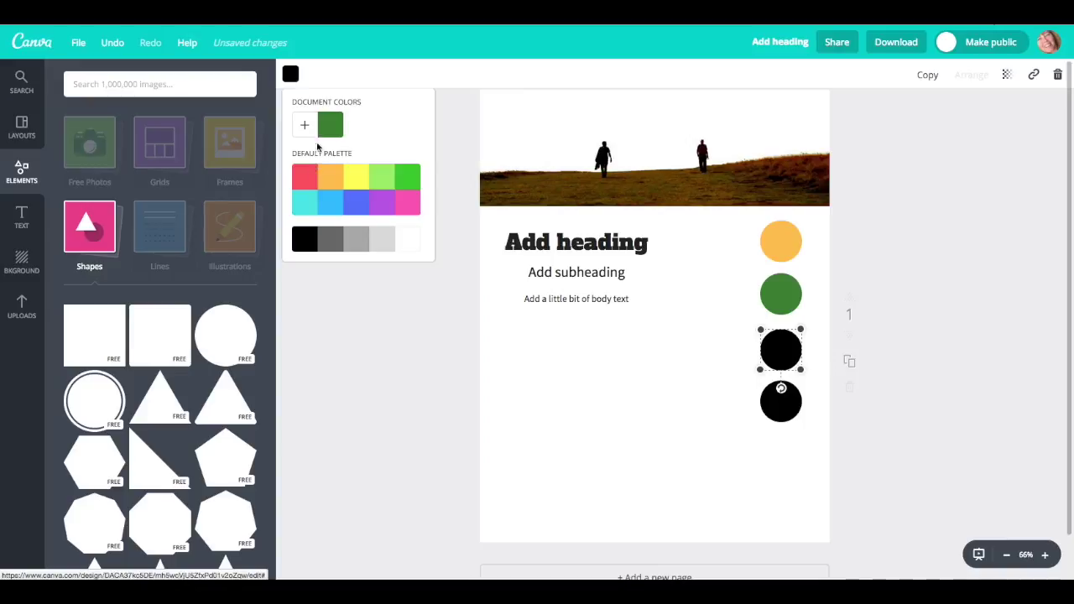
{"action": "left_click", "coordinate": [307, 125]}
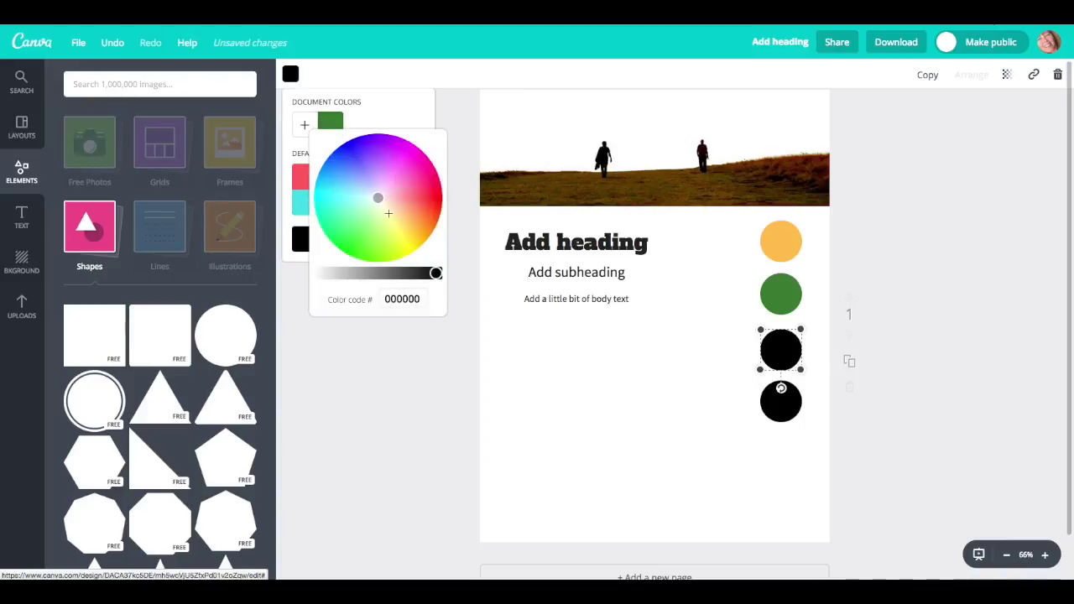
{"action": "left_click_drag", "start_coordinate": [436, 273], "coordinate": [377, 272]}
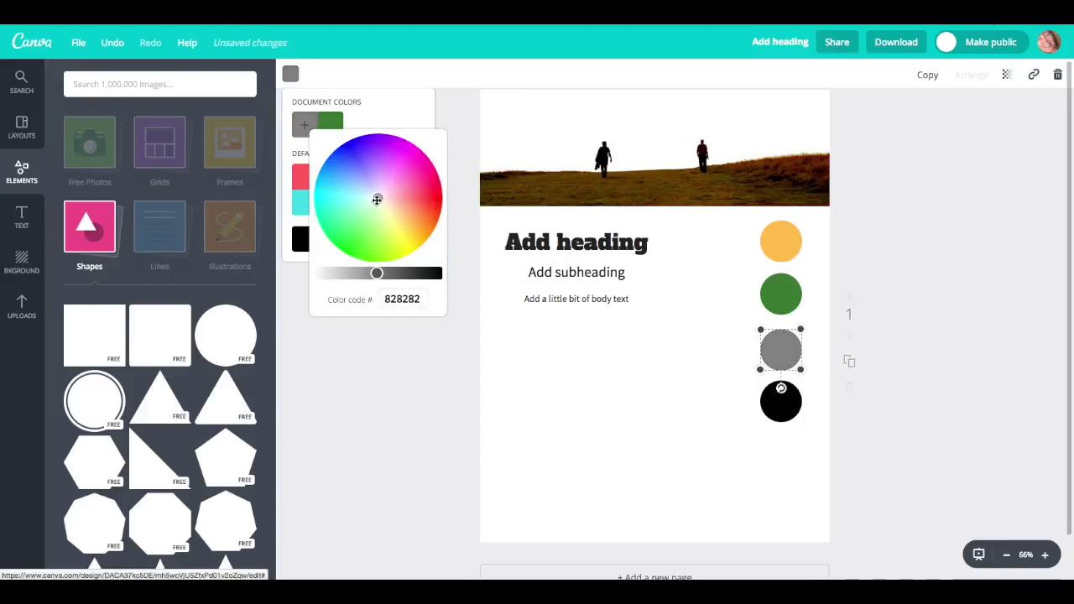
{"action": "left_click_drag", "start_coordinate": [377, 200], "coordinate": [423, 198]}
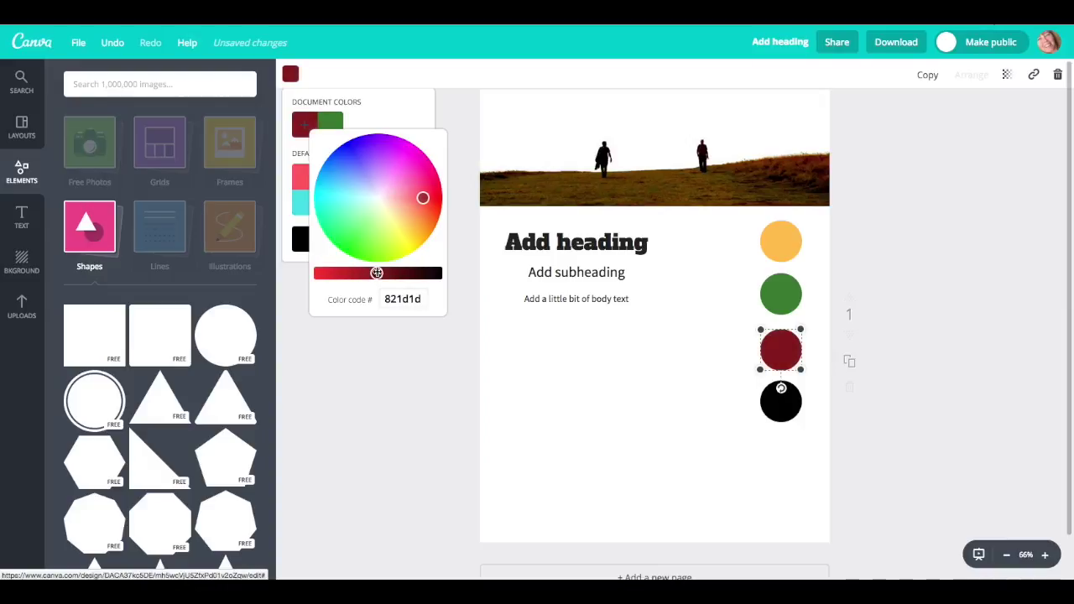
{"action": "left_click_drag", "start_coordinate": [377, 273], "coordinate": [366, 273]}
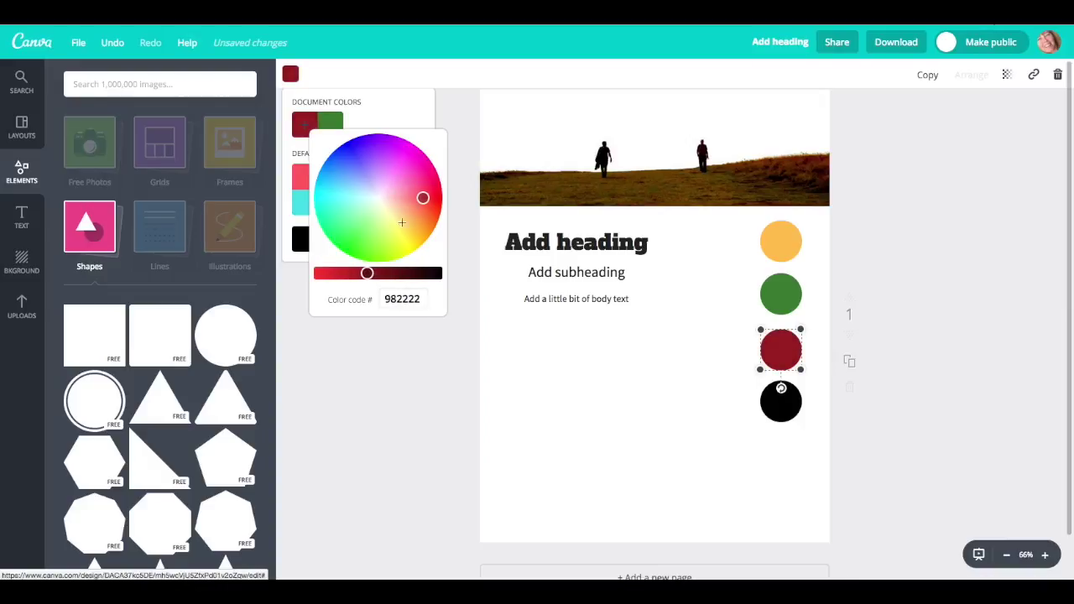
{"action": "left_click", "coordinate": [450, 362]}
Colour the bottom circle light grey.
{"action": "left_click", "coordinate": [792, 410]}
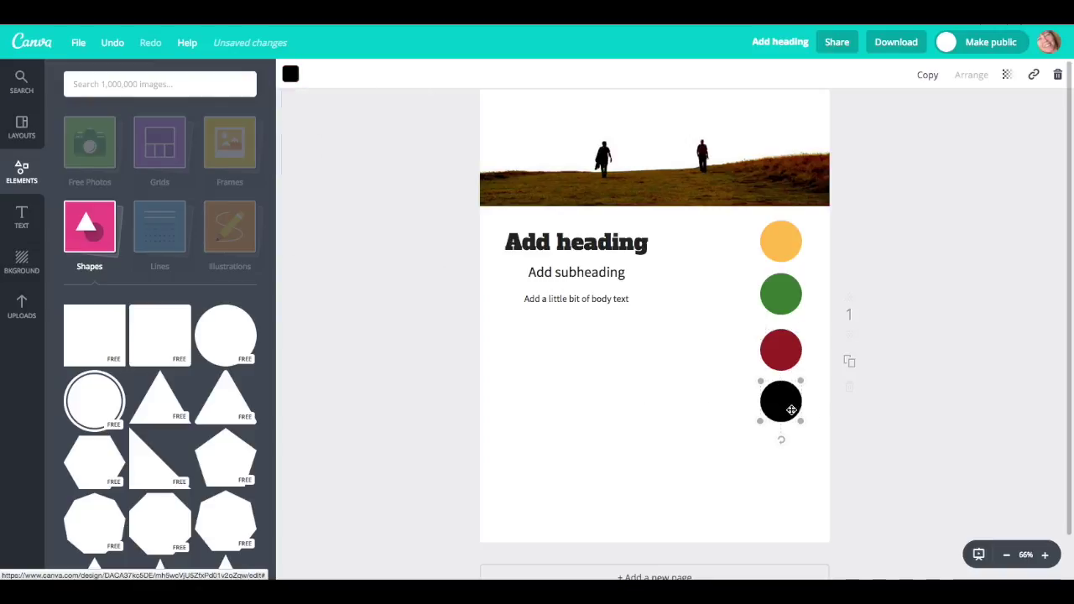
{"action": "left_click", "coordinate": [290, 74]}
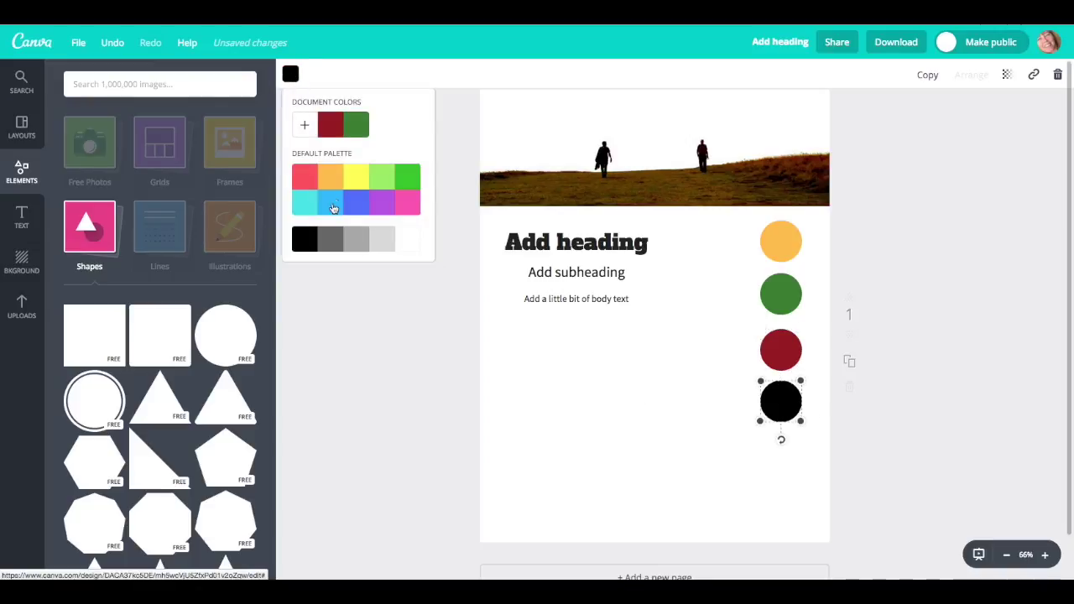
{"action": "left_click", "coordinate": [357, 242]}
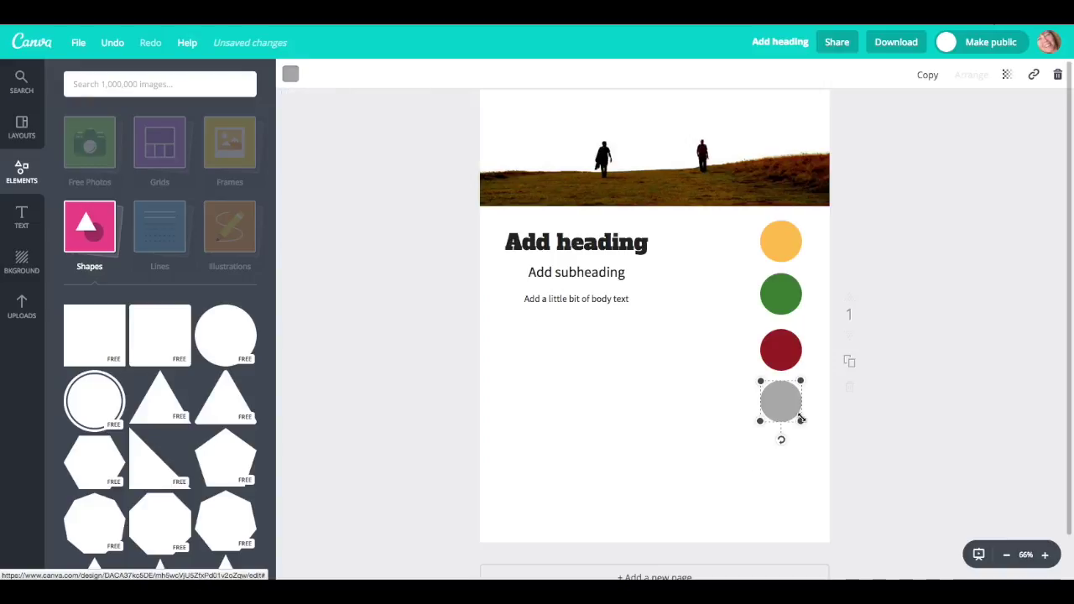
{"action": "left_click", "coordinate": [693, 333]}
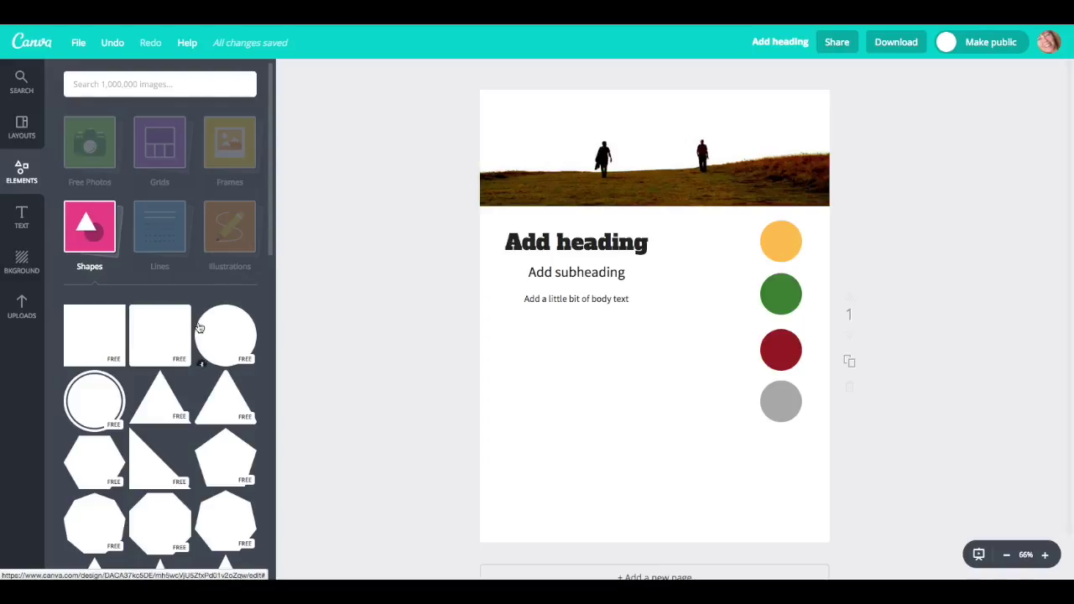
Add the Golden Gate Bridge free photo, shrink it, and place it below the body text.
{"action": "left_click", "coordinate": [91, 148]}
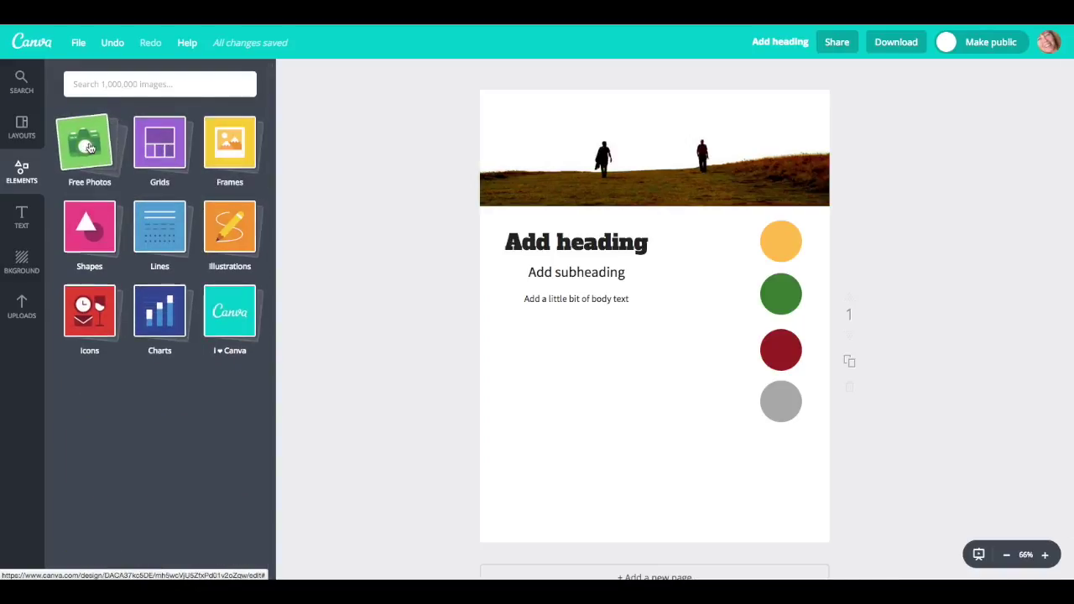
{"action": "left_click", "coordinate": [90, 145]}
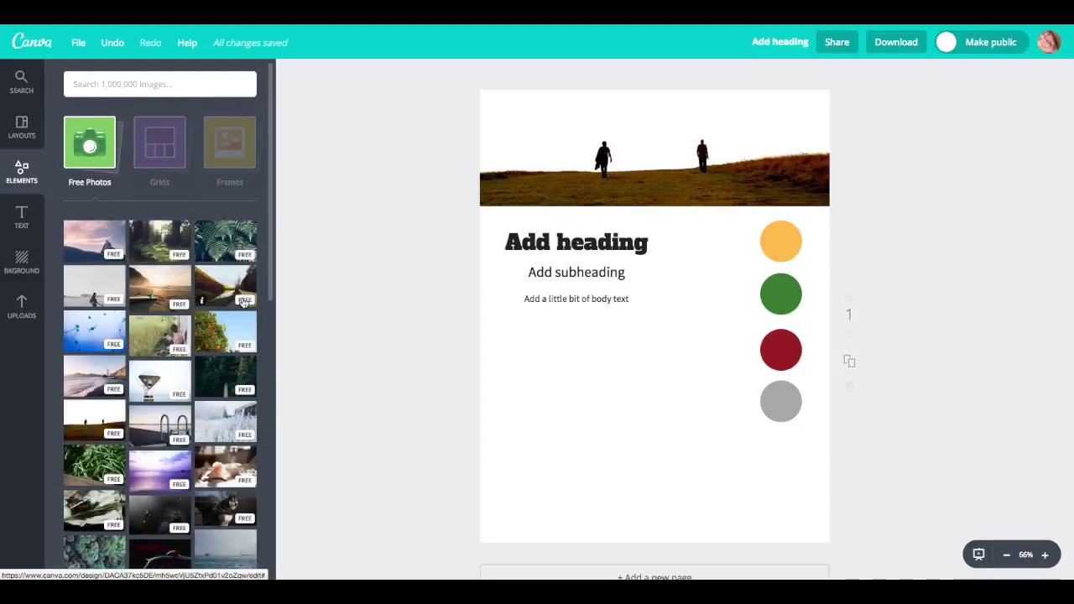
{"action": "scroll", "coordinate": [262, 354], "scroll_direction": "down", "scroll_amount": 5}
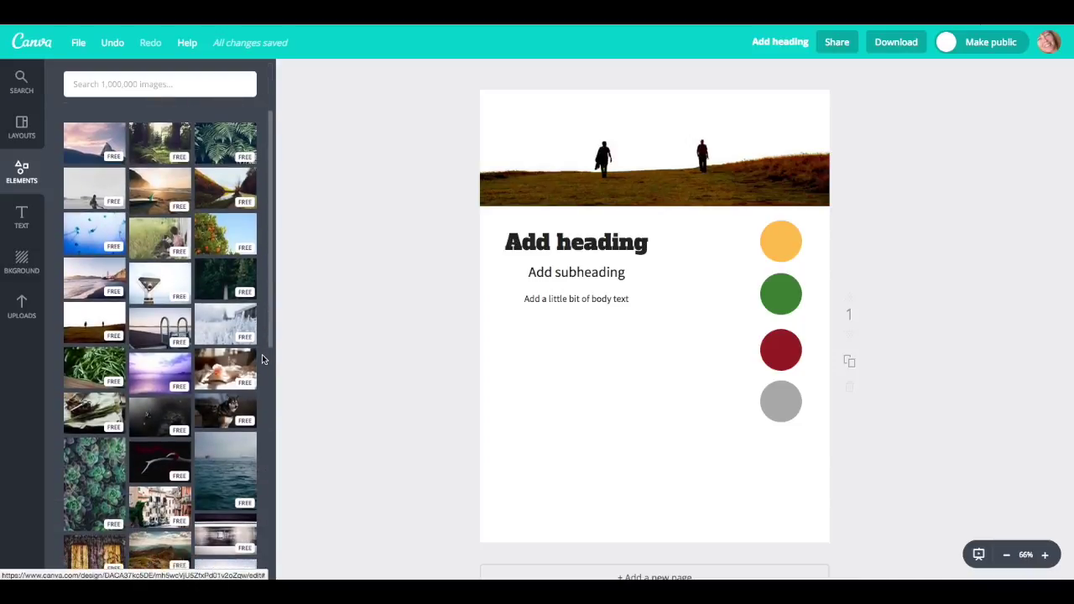
{"action": "scroll", "coordinate": [262, 358], "scroll_direction": "down", "scroll_amount": 4}
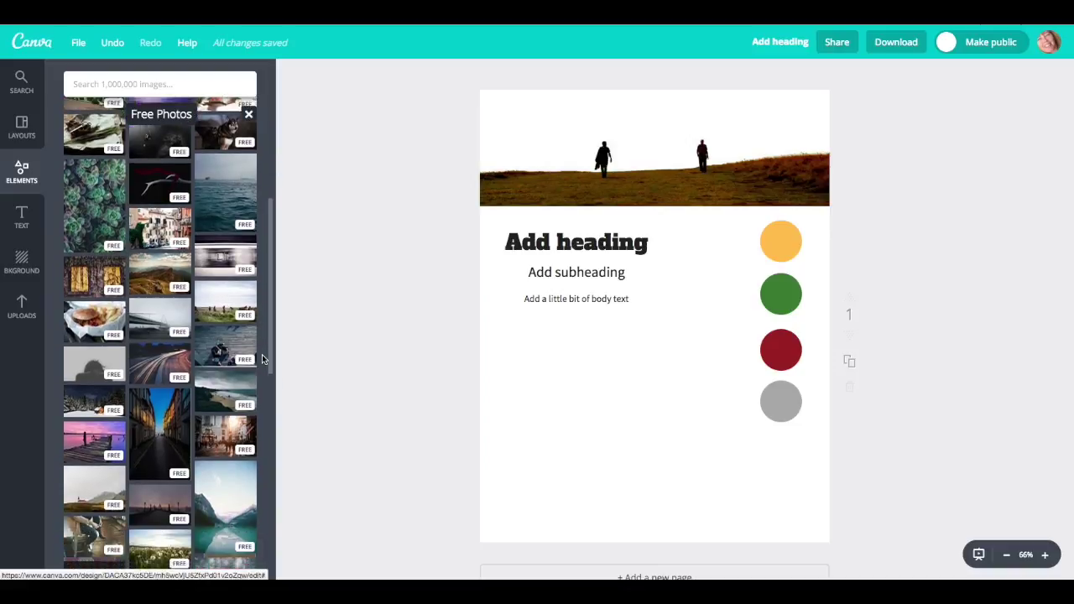
{"action": "scroll", "coordinate": [262, 359], "scroll_direction": "down", "scroll_amount": 3}
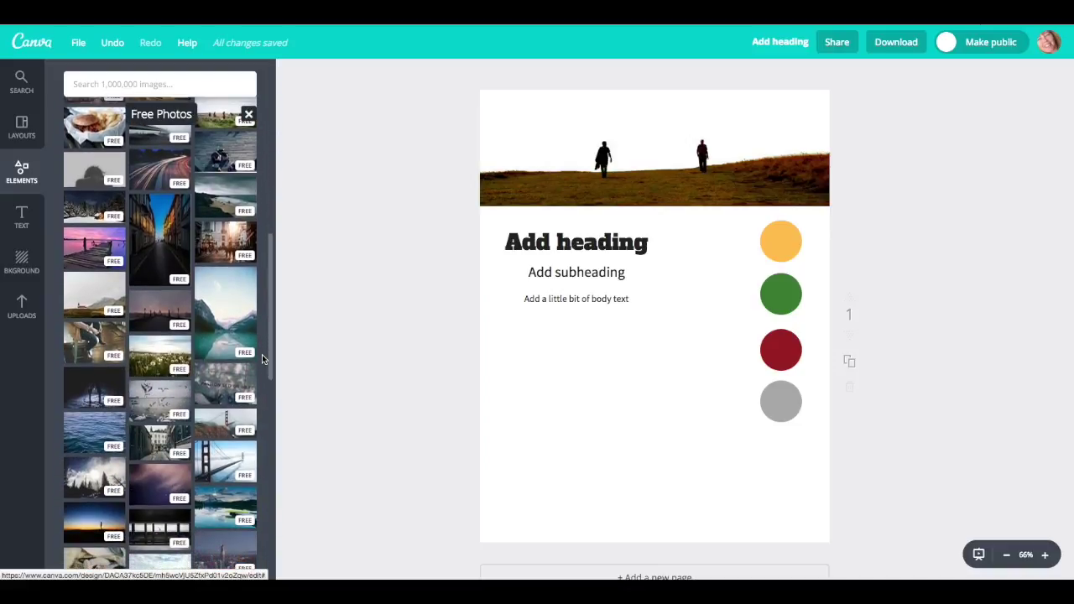
{"action": "scroll", "coordinate": [262, 360], "scroll_direction": "down", "scroll_amount": 2}
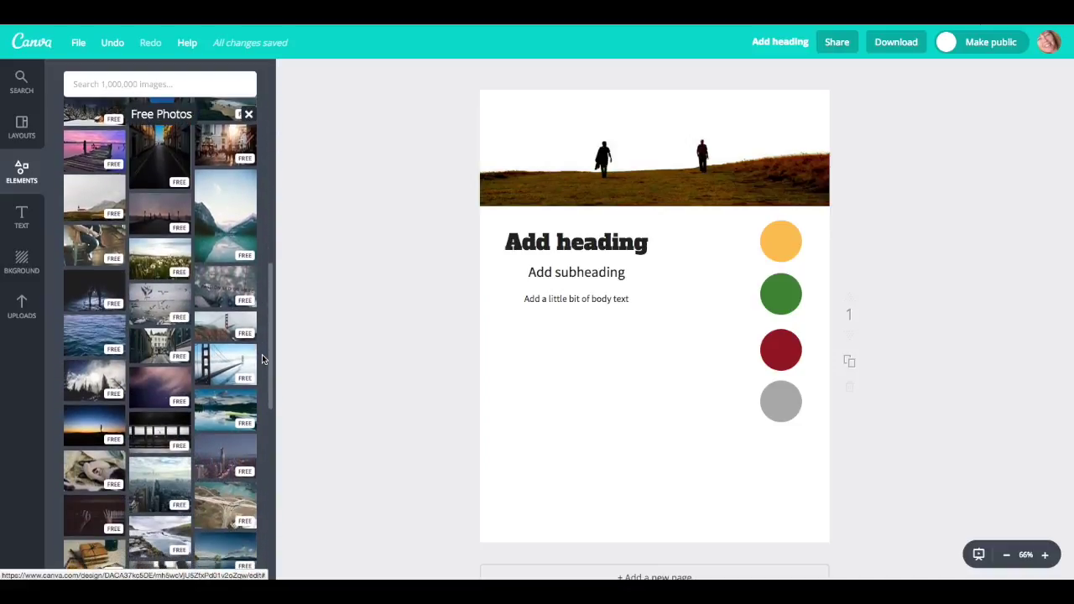
{"action": "left_click", "coordinate": [245, 359]}
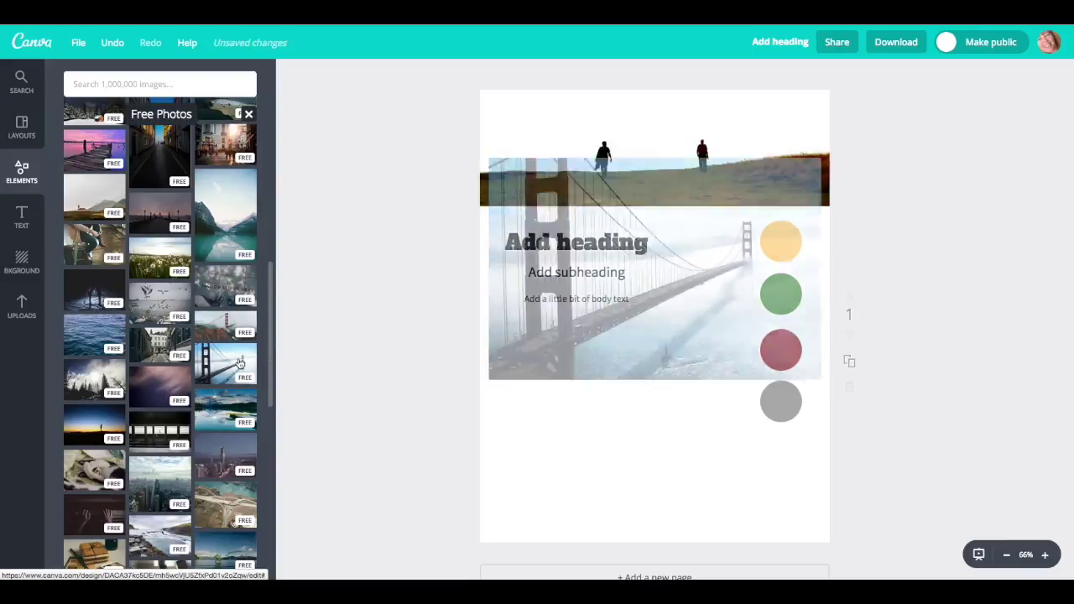
{"action": "left_click_drag", "start_coordinate": [821, 427], "coordinate": [633, 300]}
{"action": "left_click_drag", "start_coordinate": [597, 256], "coordinate": [612, 375]}
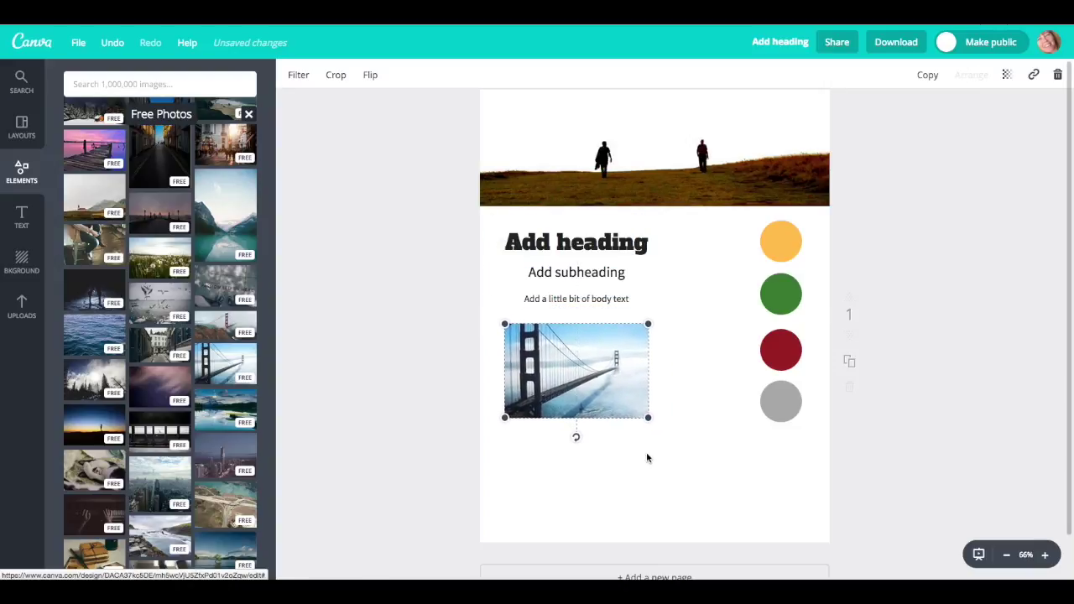
{"action": "left_click", "coordinate": [681, 464]}
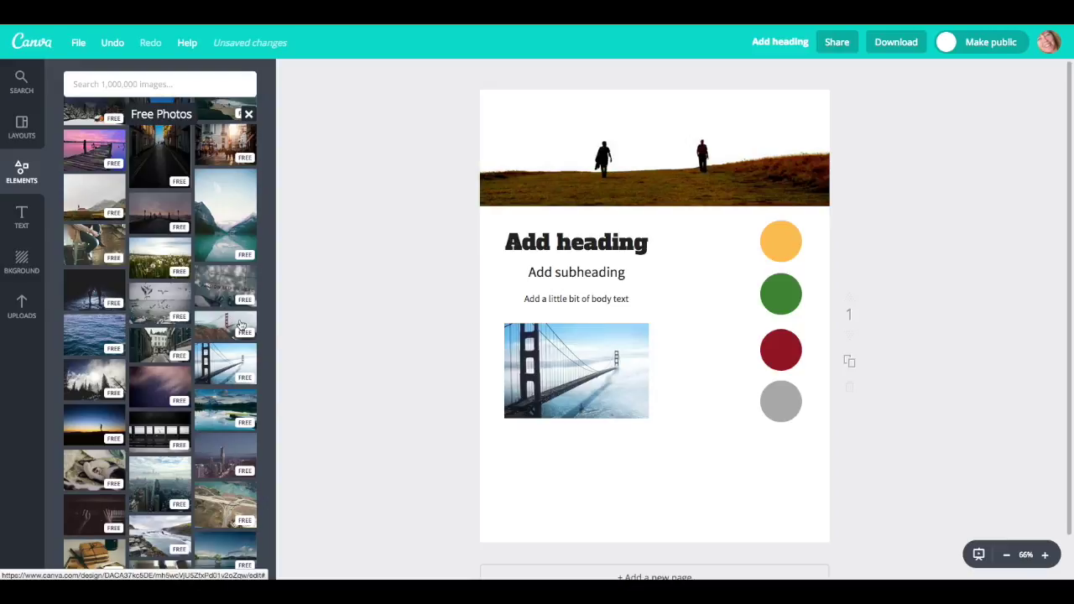
Apply the beige mottled paper-texture background to the page.
{"action": "left_click", "coordinate": [22, 262]}
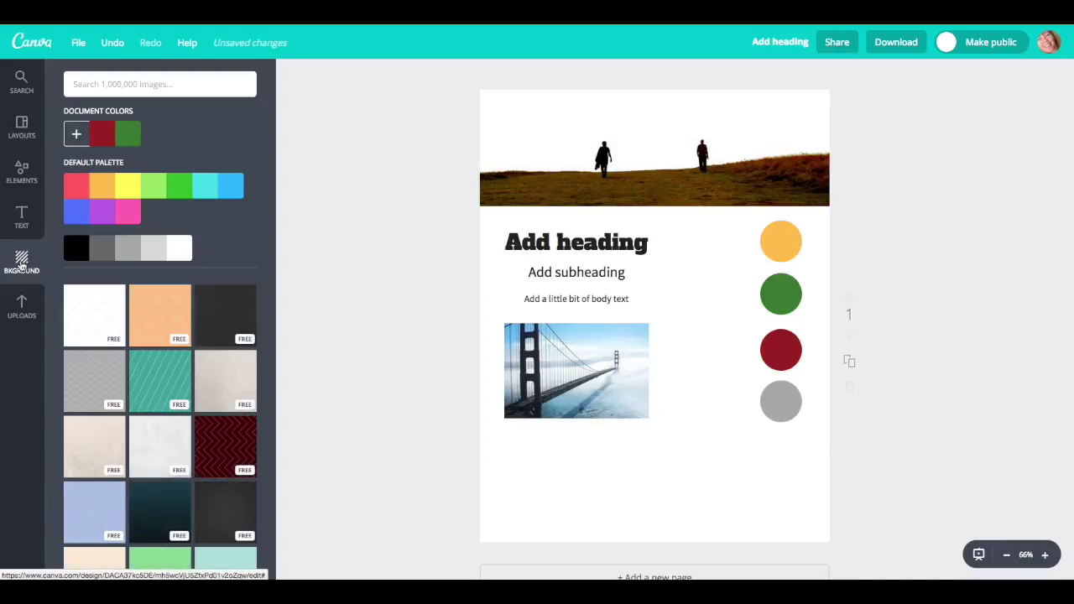
{"action": "left_click", "coordinate": [96, 446]}
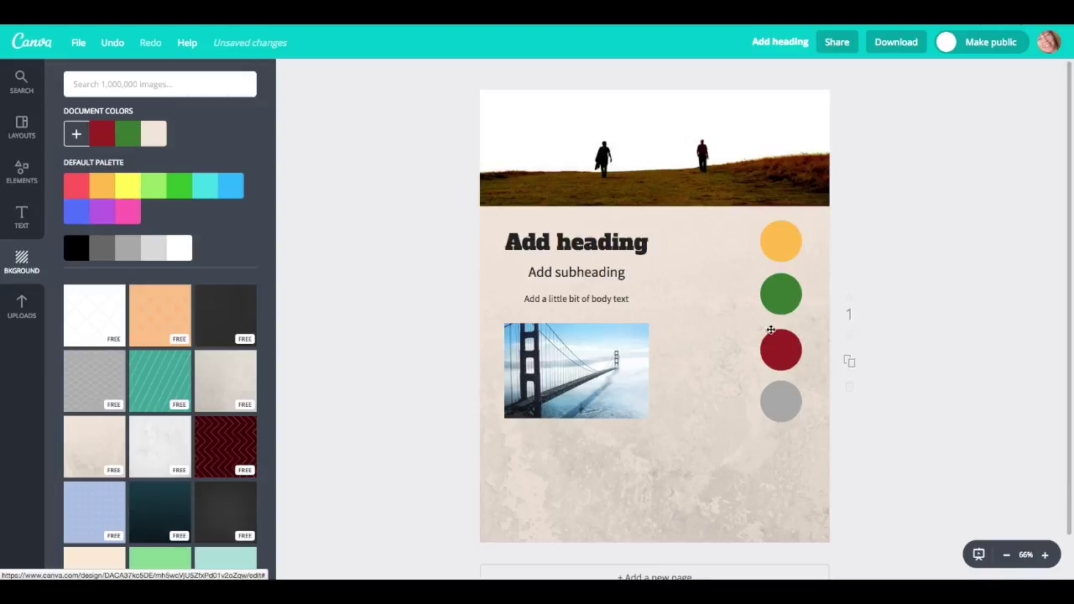
{"action": "left_click", "coordinate": [576, 242]}
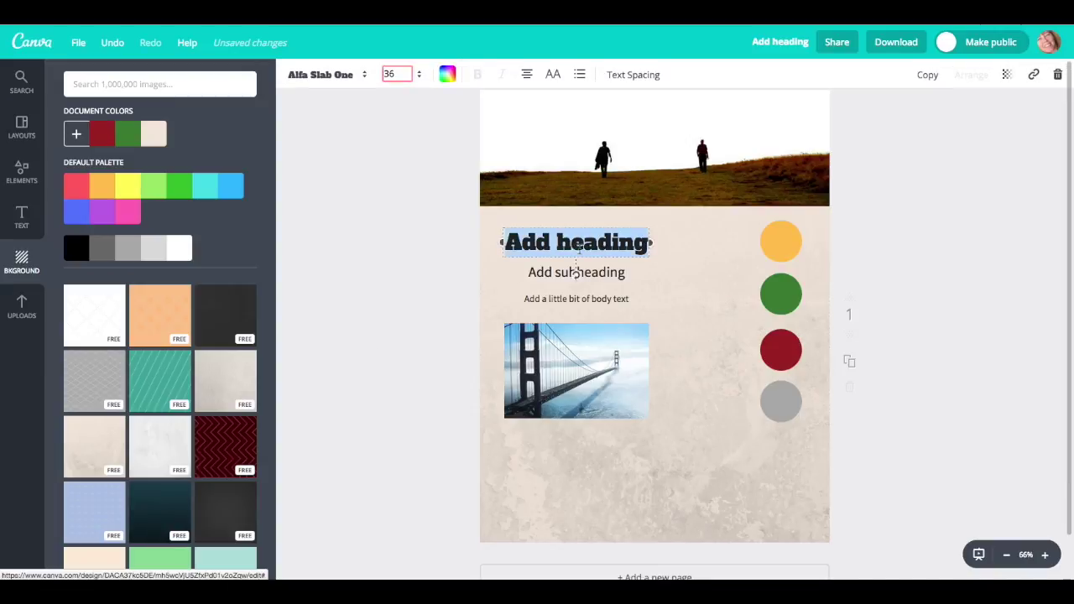
Duplicate the 'Add heading' text and move the copy onto the banner photo's upper left.
{"action": "left_click", "coordinate": [925, 75]}
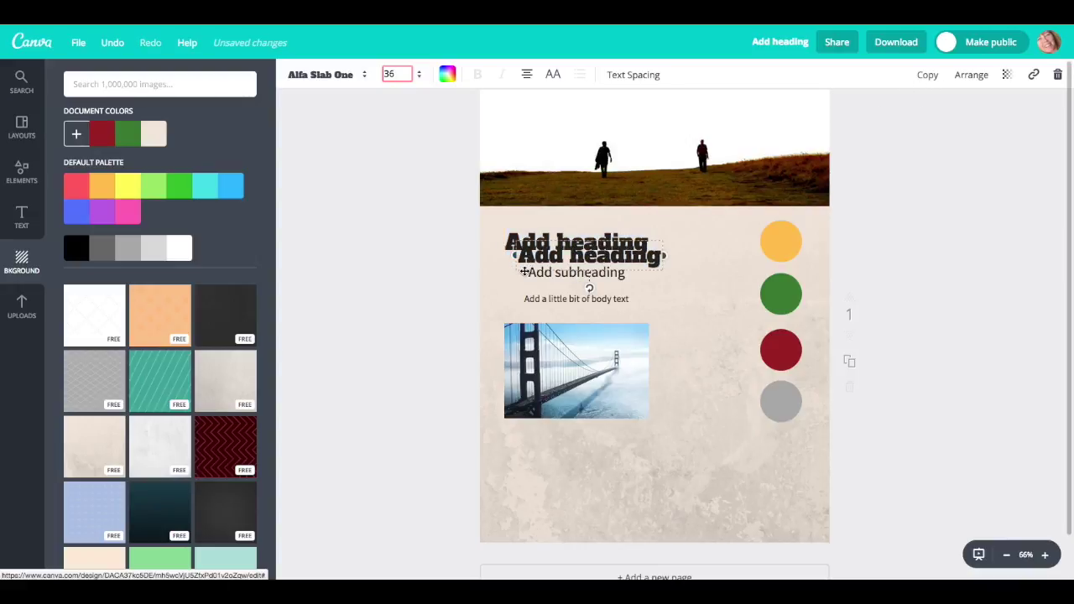
{"action": "left_click_drag", "start_coordinate": [523, 271], "coordinate": [508, 128]}
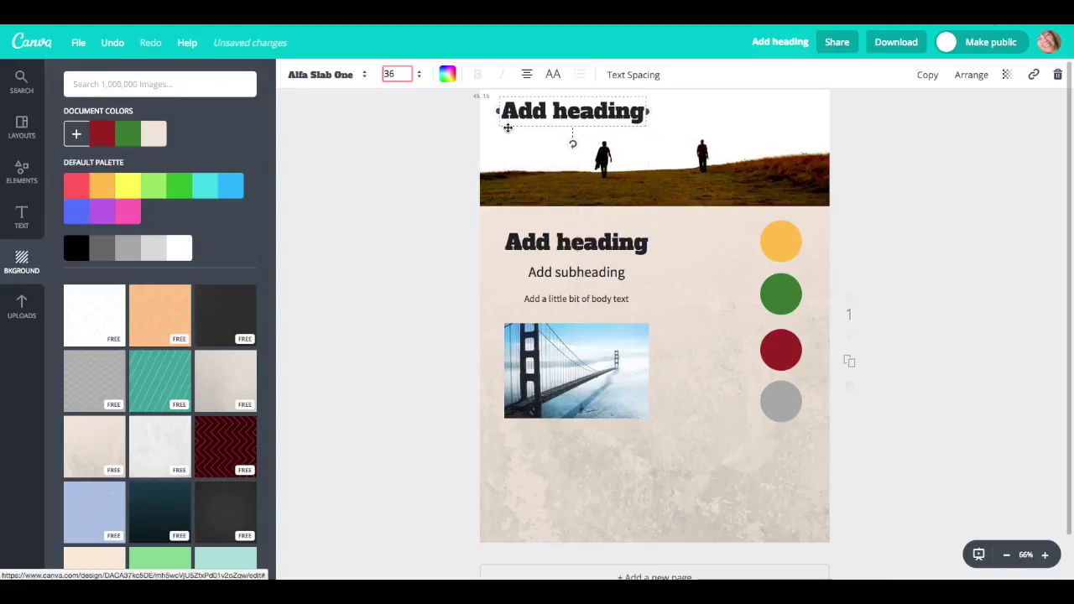
{"action": "left_click", "coordinate": [394, 166]}
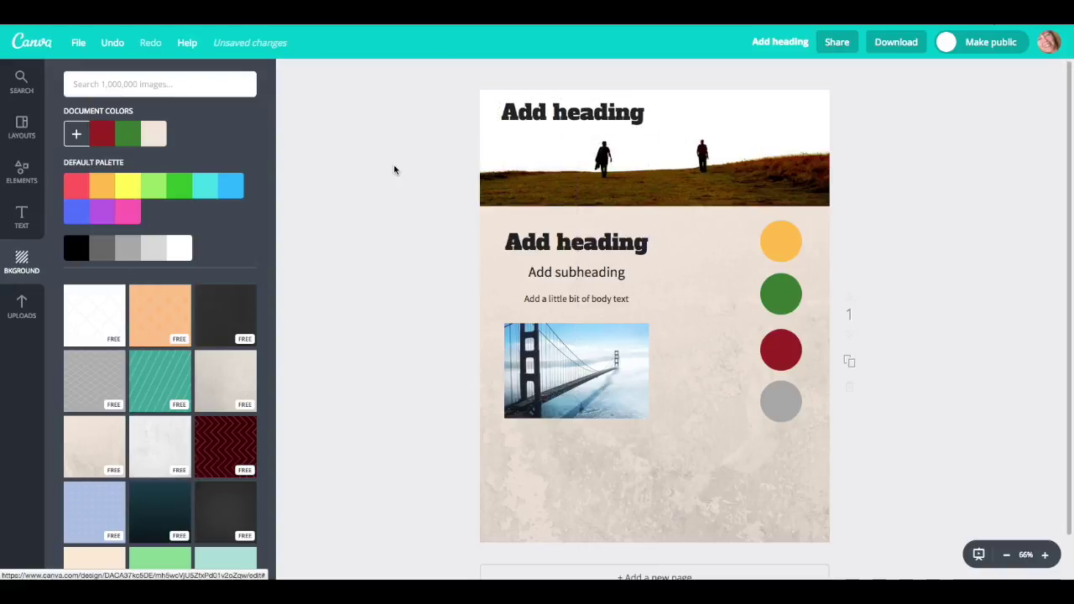